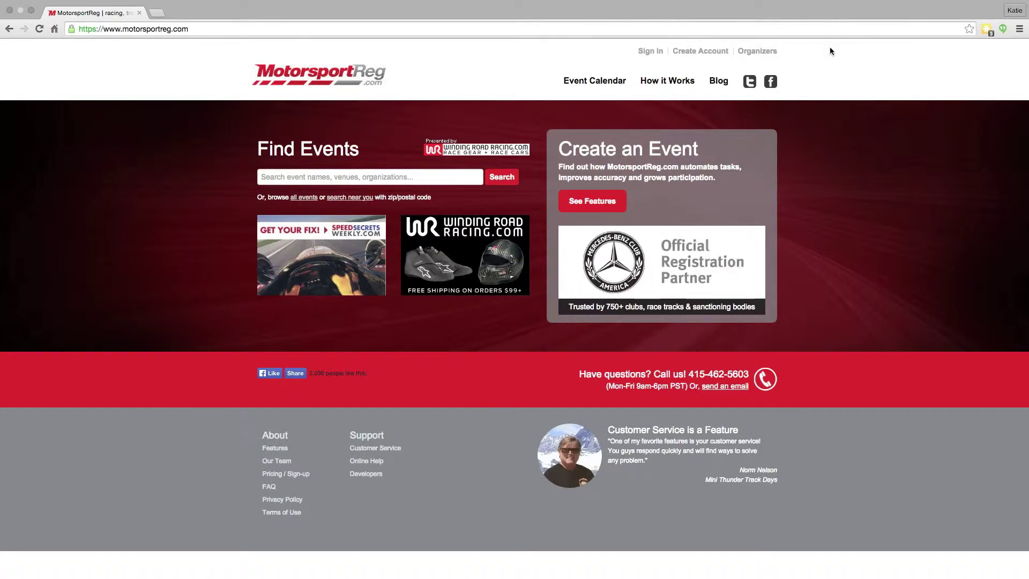
Step: Open the onsite check-in for Example Club Race as organizer and bring up the second listed attendee's check-in form
{"action": "left_click", "coordinate": [756, 51]}
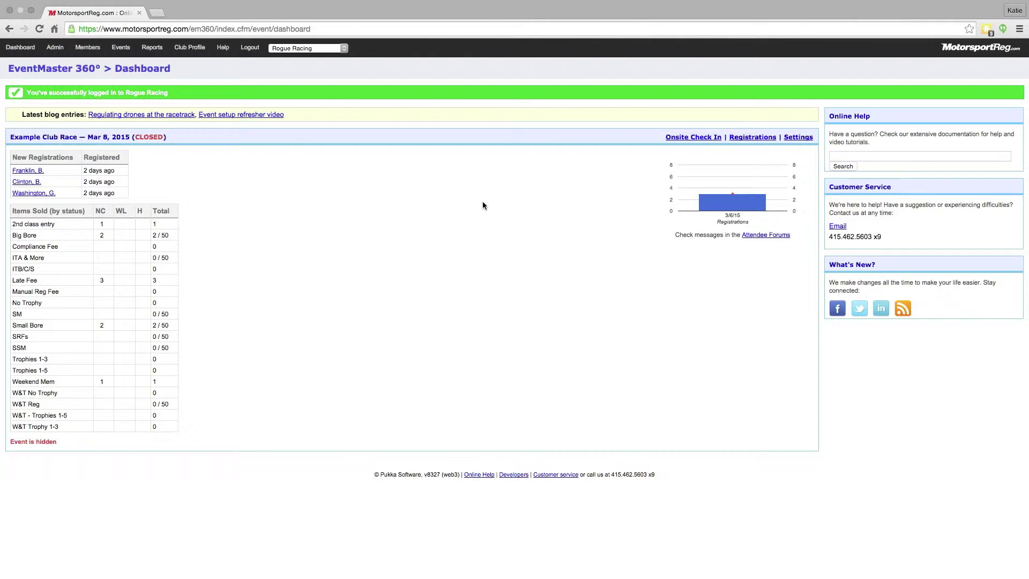
{"action": "left_click", "coordinate": [717, 137]}
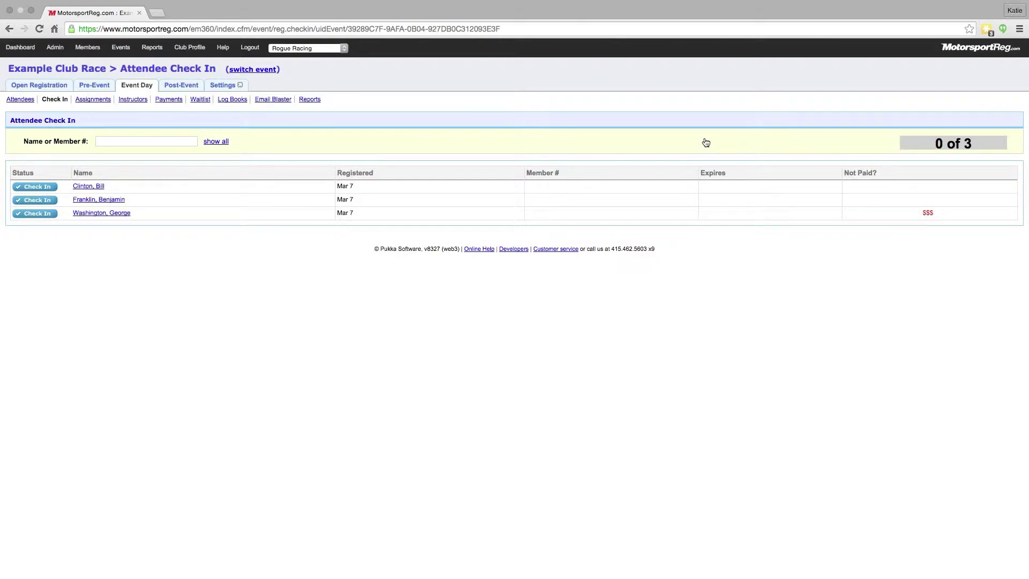
{"action": "left_click", "coordinate": [38, 200]}
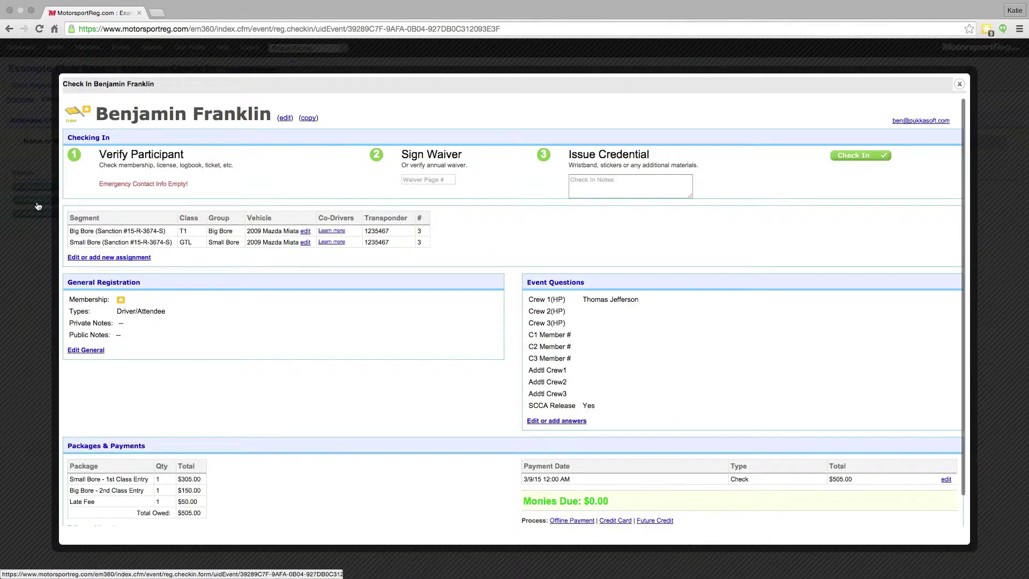
{"action": "left_click", "coordinate": [38, 206]}
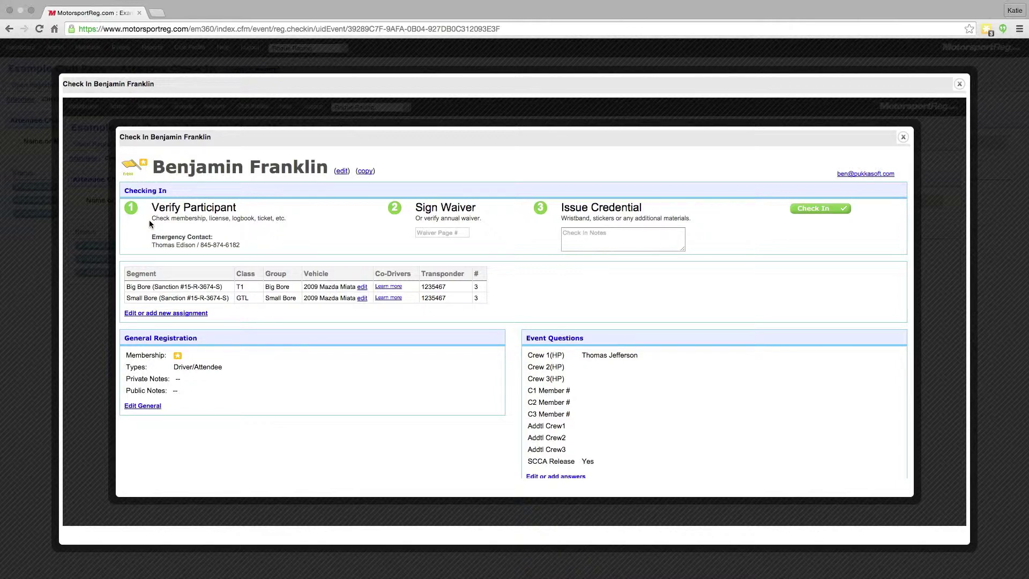
Step: Check in the attendee with waiver page 2 and a note that a wristband was issued and the listed crew member checked in
{"action": "left_click", "coordinate": [454, 232]}
{"action": "type", "text": "2"}
{"action": "left_click", "coordinate": [564, 234]}
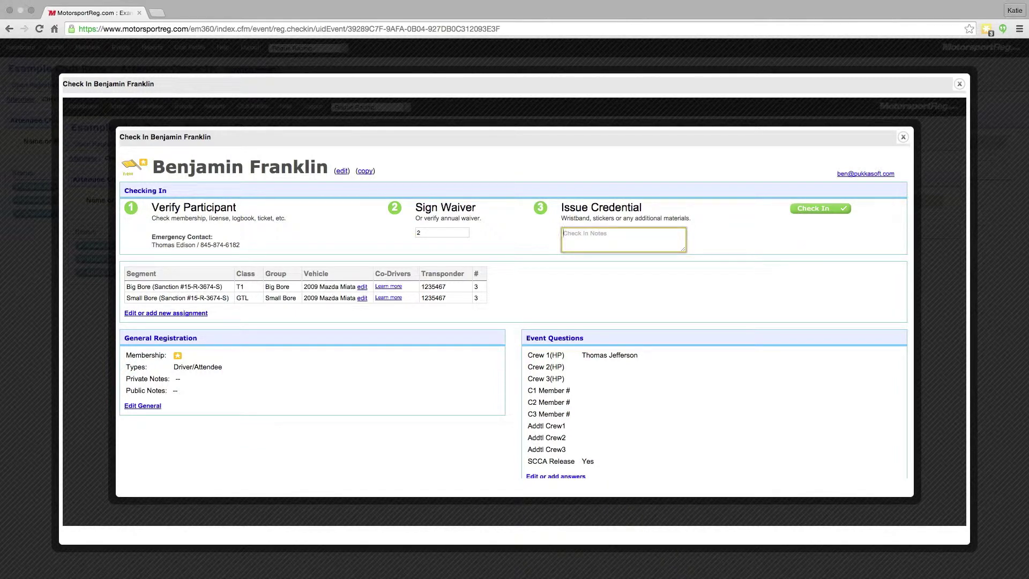
{"action": "type", "text": "Issued wristband and checked in crew - Thomas Jefferson."}
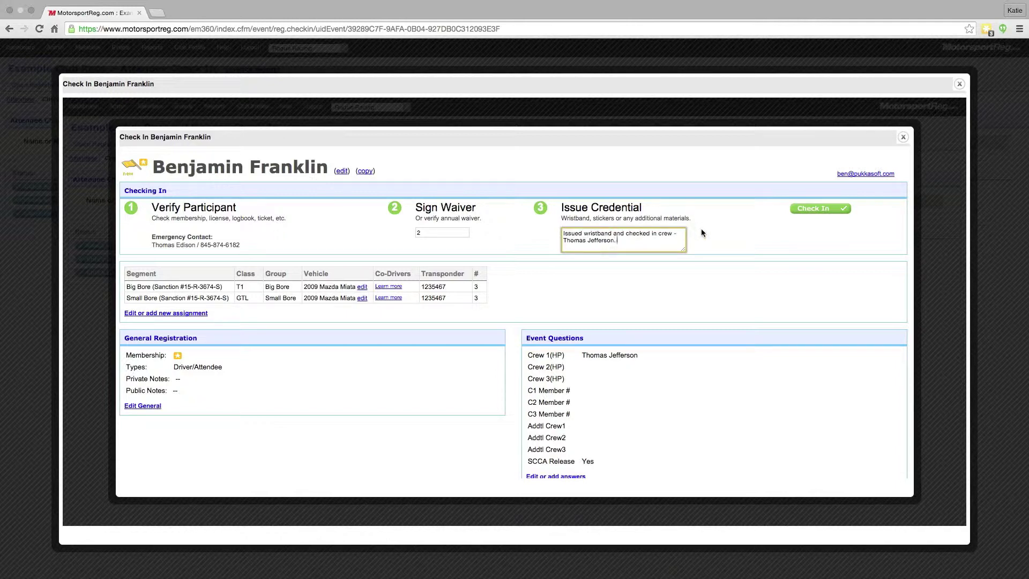
{"action": "left_click", "coordinate": [832, 210]}
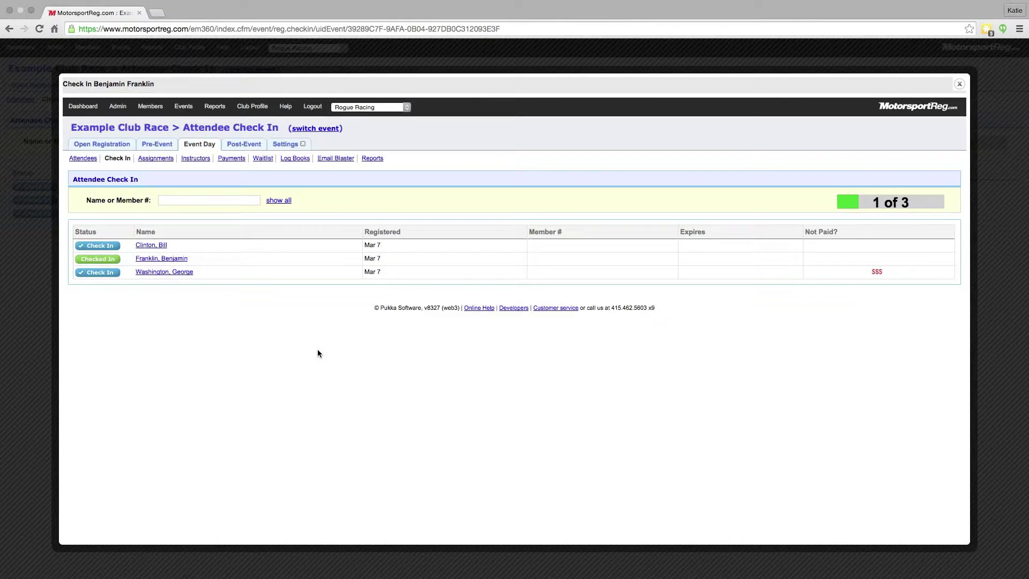
Step: Record an offline check payment of $355.00 for the attendee flagged as not paid, adding the check number to the payment notes
{"action": "left_click", "coordinate": [111, 273]}
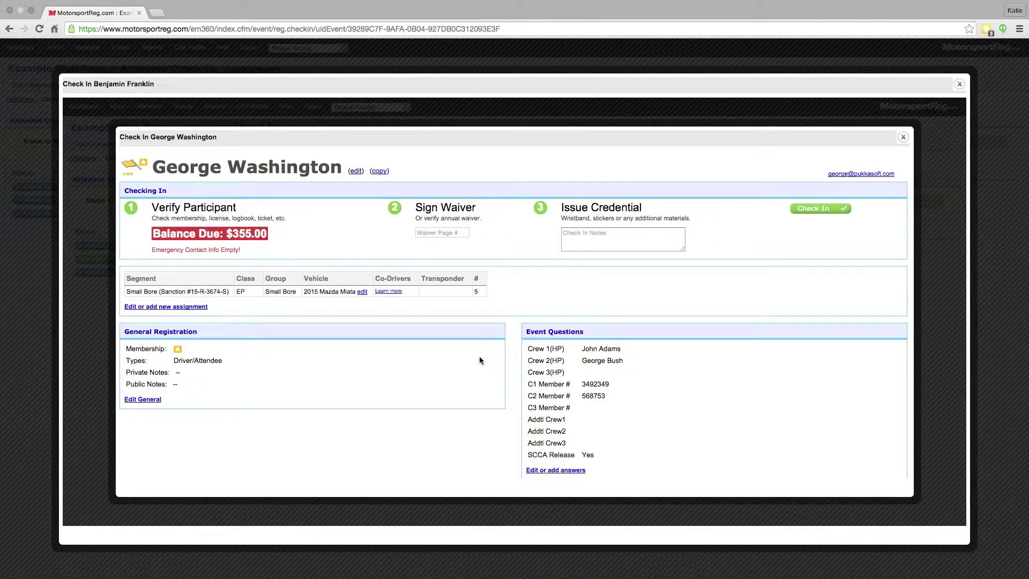
{"action": "scroll", "coordinate": [478, 360], "scroll_direction": "down", "scroll_amount": 4}
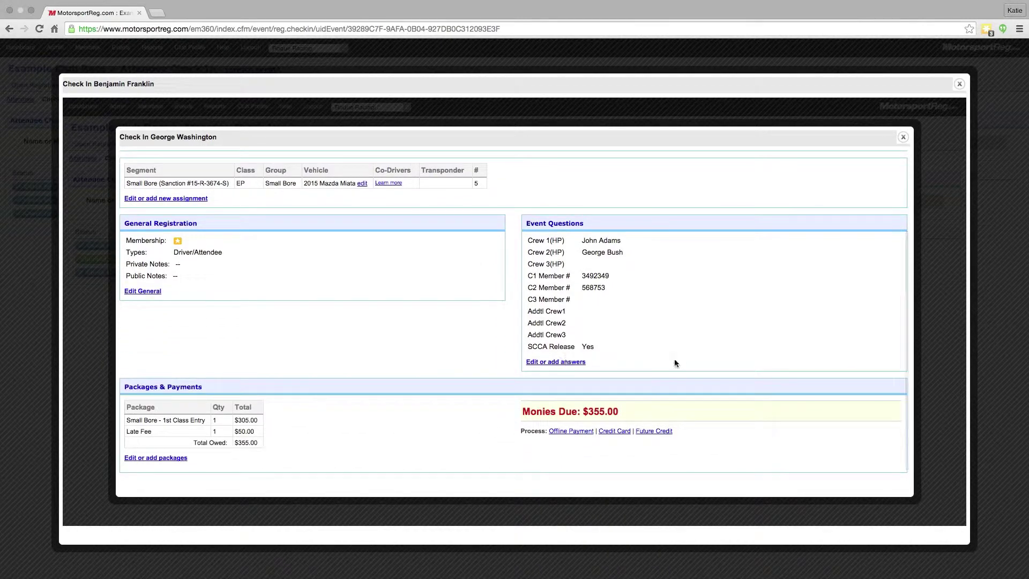
{"action": "left_click", "coordinate": [615, 432]}
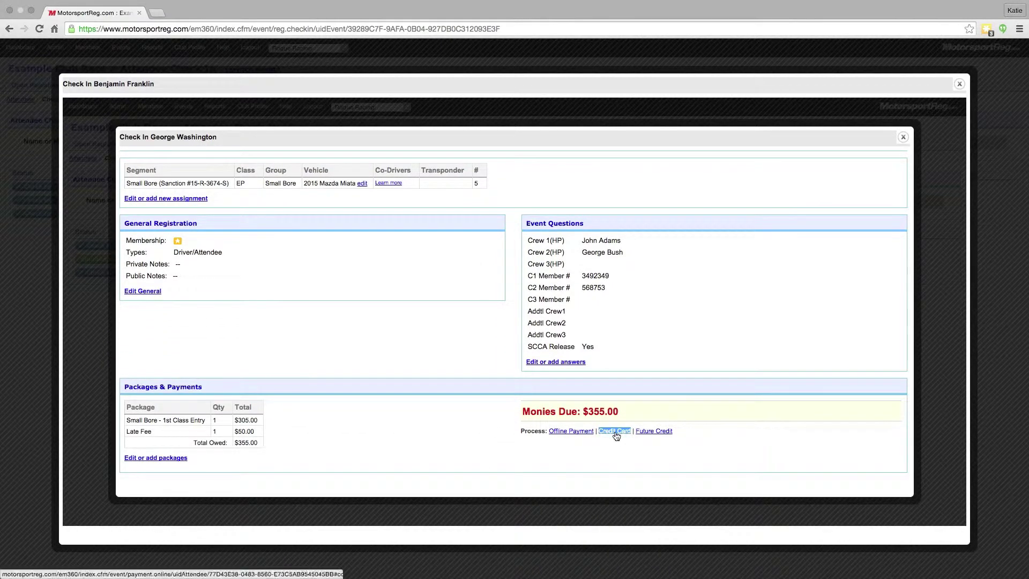
{"action": "left_click", "coordinate": [580, 433]}
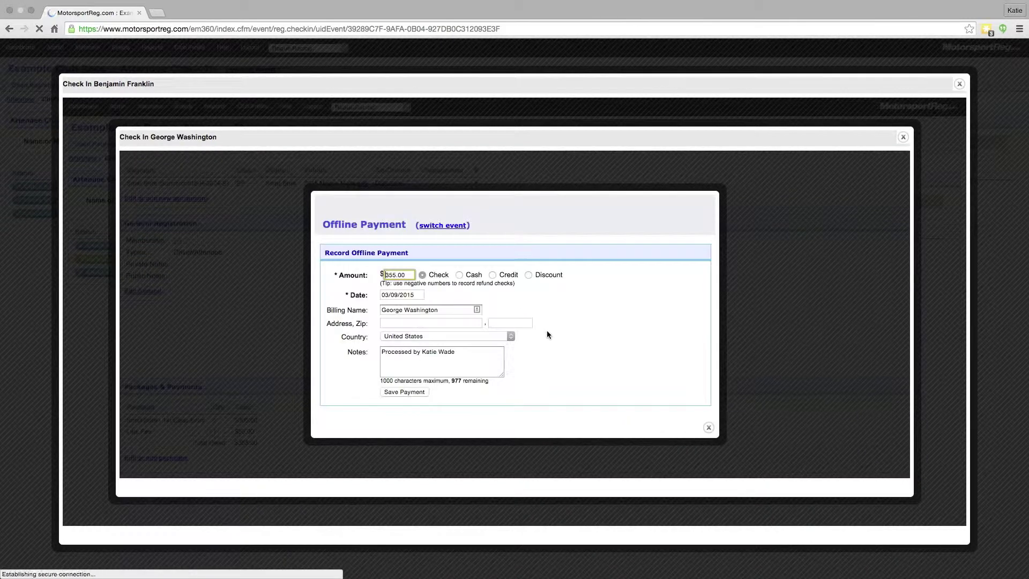
{"action": "left_click", "coordinate": [471, 366]}
{"action": "type", "text": "- check #3578"}
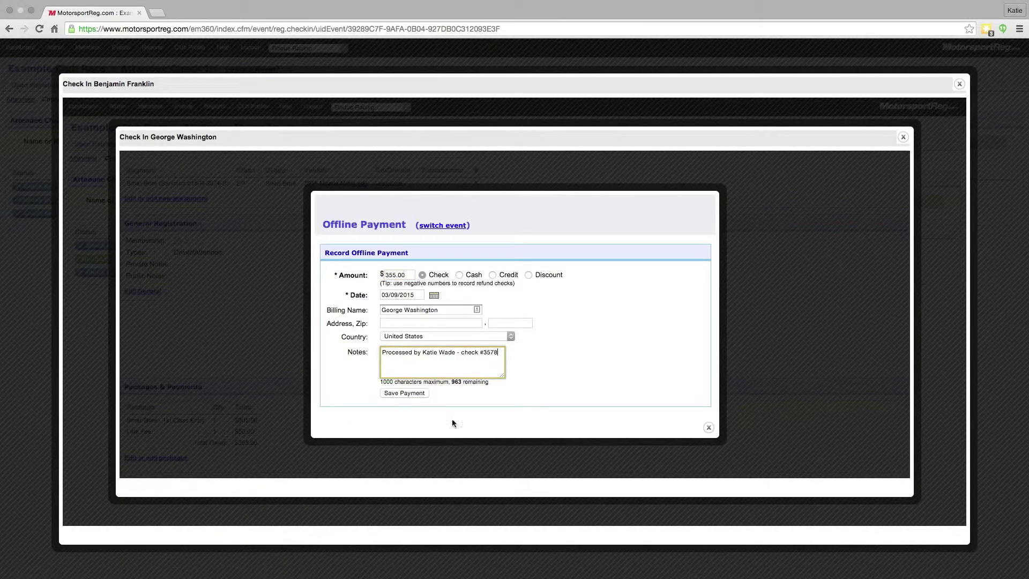
{"action": "left_click", "coordinate": [404, 393]}
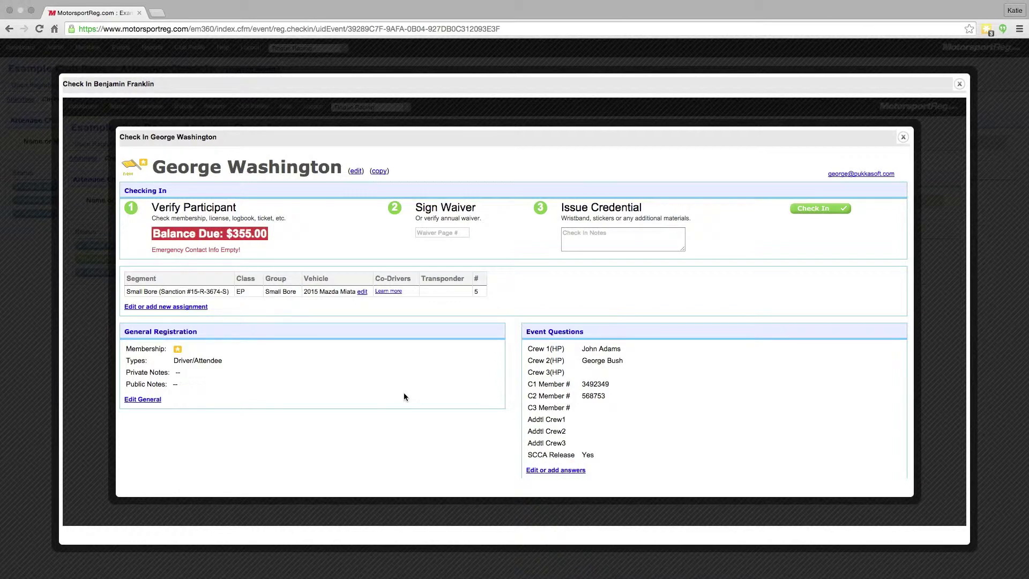
Step: Add transponder number 4569876 to the attendee's 2015 Mazda Miata, save the vehicle and close the check-in form
{"action": "scroll", "coordinate": [403, 396], "scroll_direction": "down", "scroll_amount": 1}
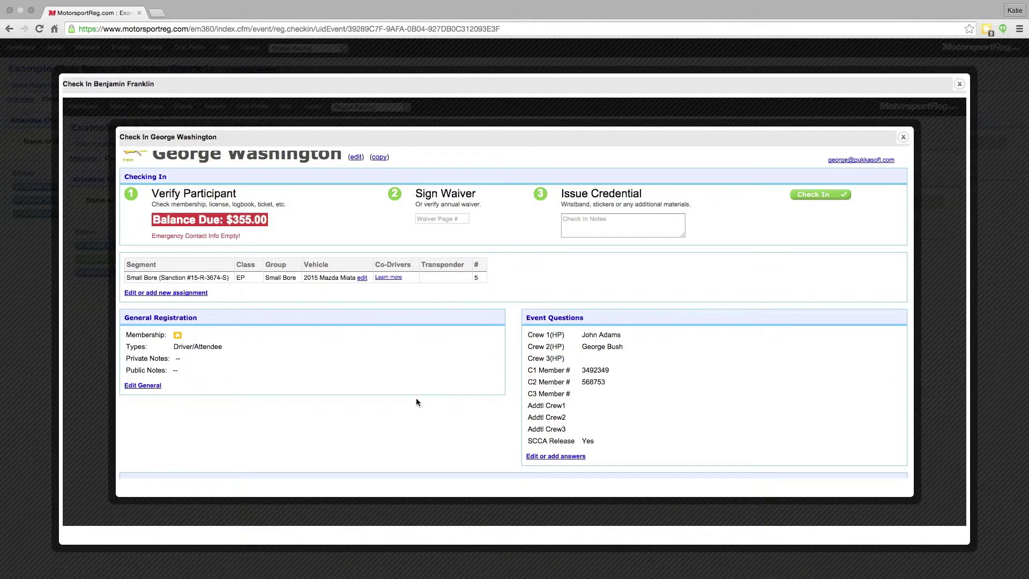
{"action": "left_click", "coordinate": [362, 278]}
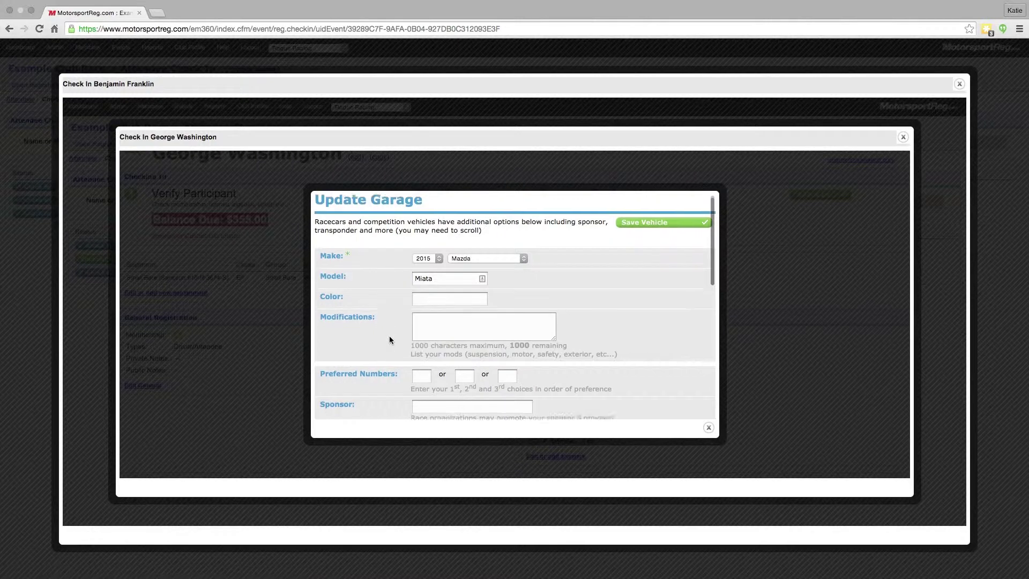
{"action": "scroll", "coordinate": [389, 340], "scroll_direction": "down", "scroll_amount": 4}
{"action": "scroll", "coordinate": [389, 339], "scroll_direction": "down", "scroll_amount": 1}
{"action": "left_click", "coordinate": [439, 325]}
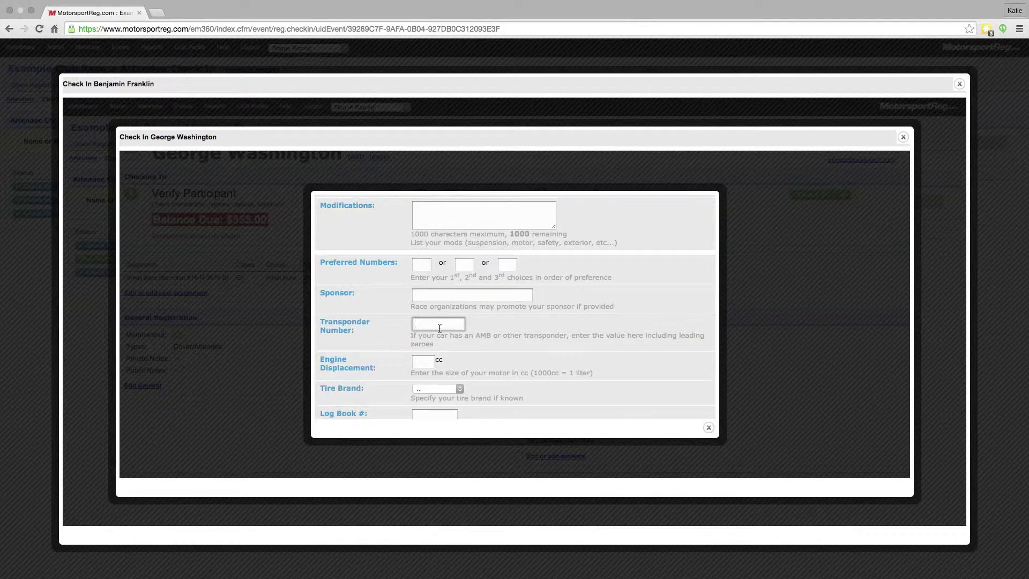
{"action": "type", "text": "4569876"}
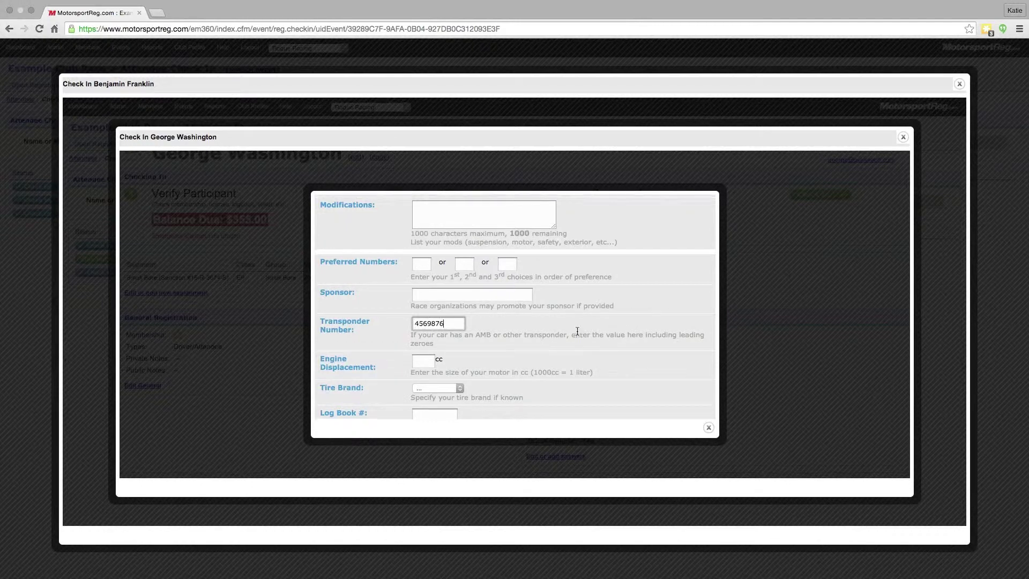
{"action": "scroll", "coordinate": [576, 332], "scroll_direction": "down", "scroll_amount": 6}
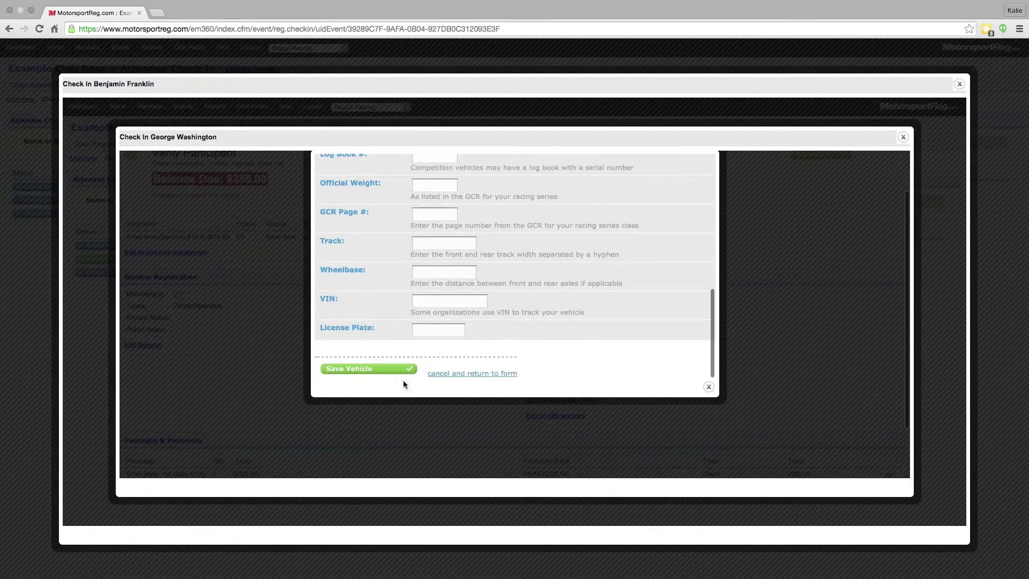
{"action": "left_click", "coordinate": [384, 374]}
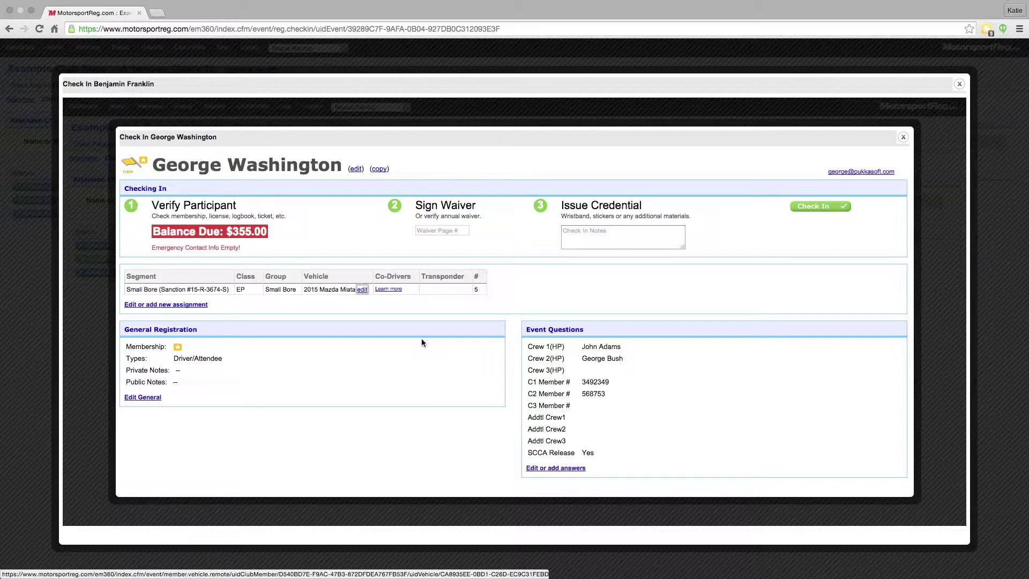
{"action": "key", "text": "Escape"}
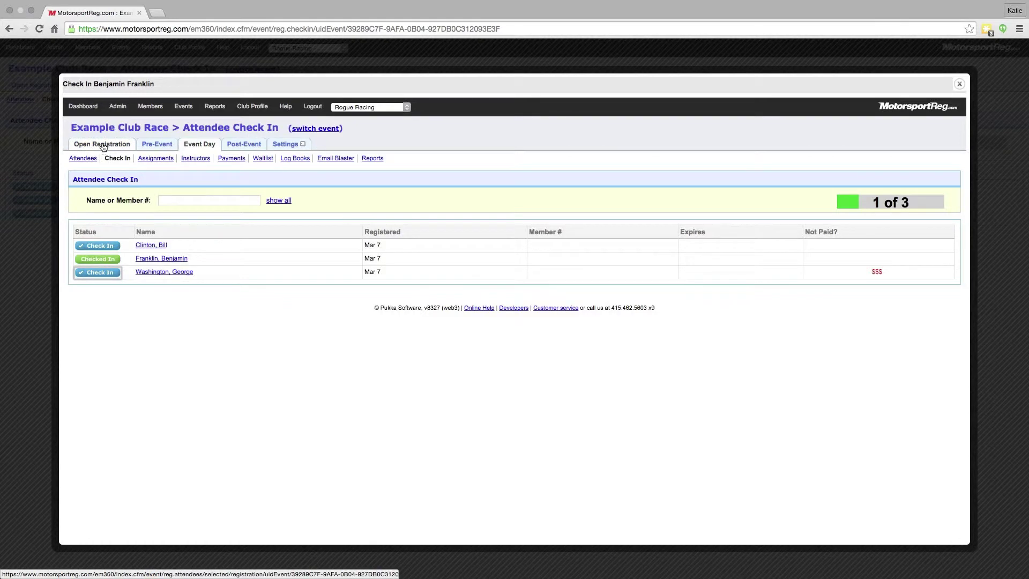
Step: Review the event's assignments in a separate browser tab, sorting the entries by group
{"action": "right_click", "coordinate": [154, 161]}
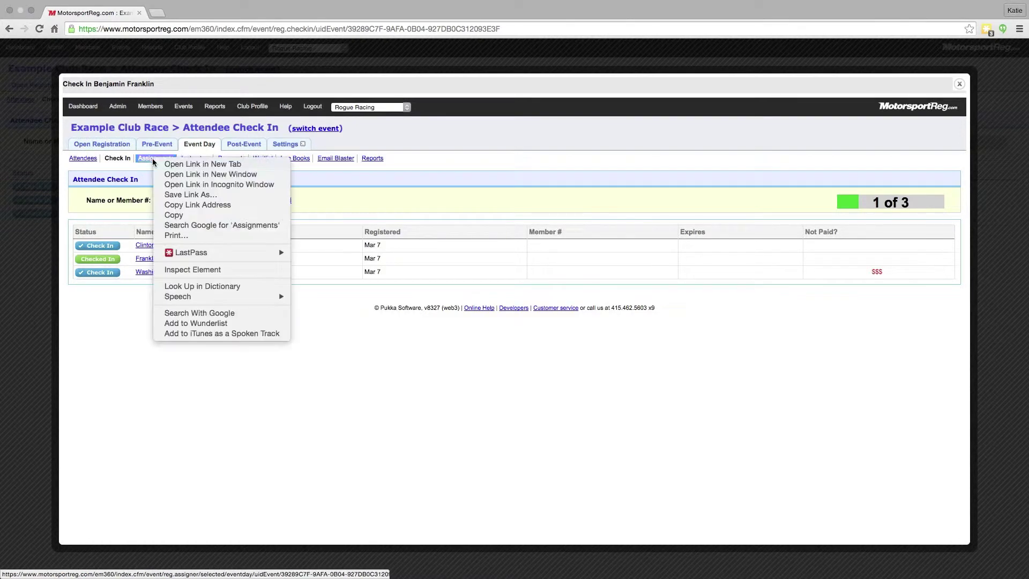
{"action": "left_click", "coordinate": [191, 165]}
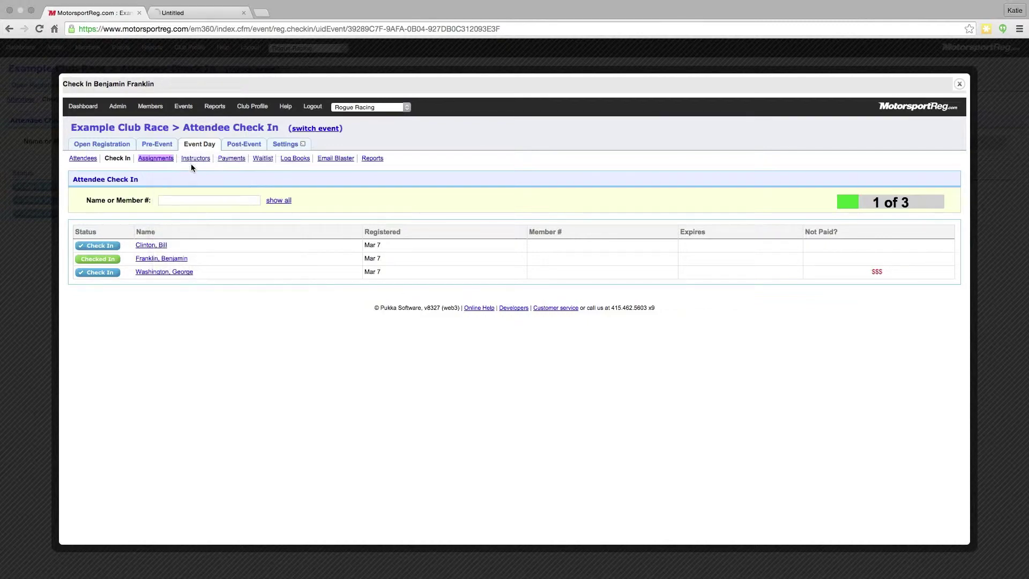
{"action": "left_click", "coordinate": [196, 14]}
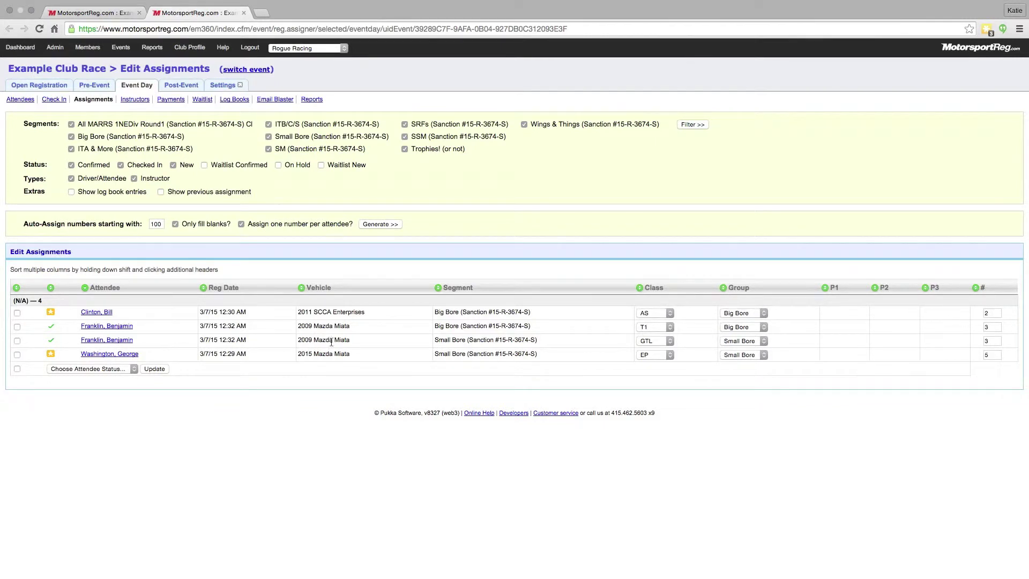
{"action": "left_click", "coordinate": [744, 290]}
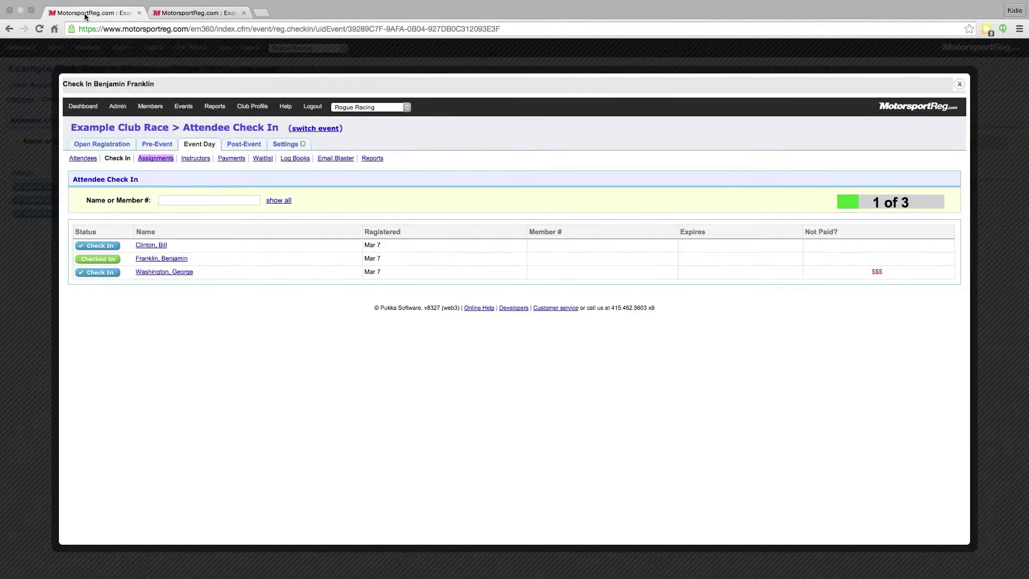
Step: Return to the check-in list and change the third attendee's car number to 6 in the Small Bore assignment
{"action": "left_click", "coordinate": [85, 14]}
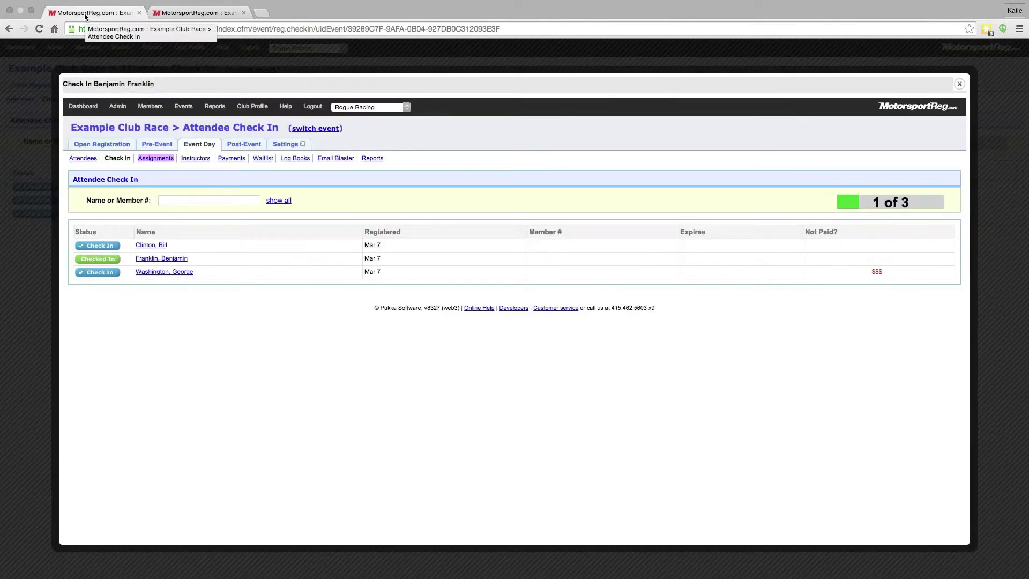
{"action": "left_click", "coordinate": [97, 272]}
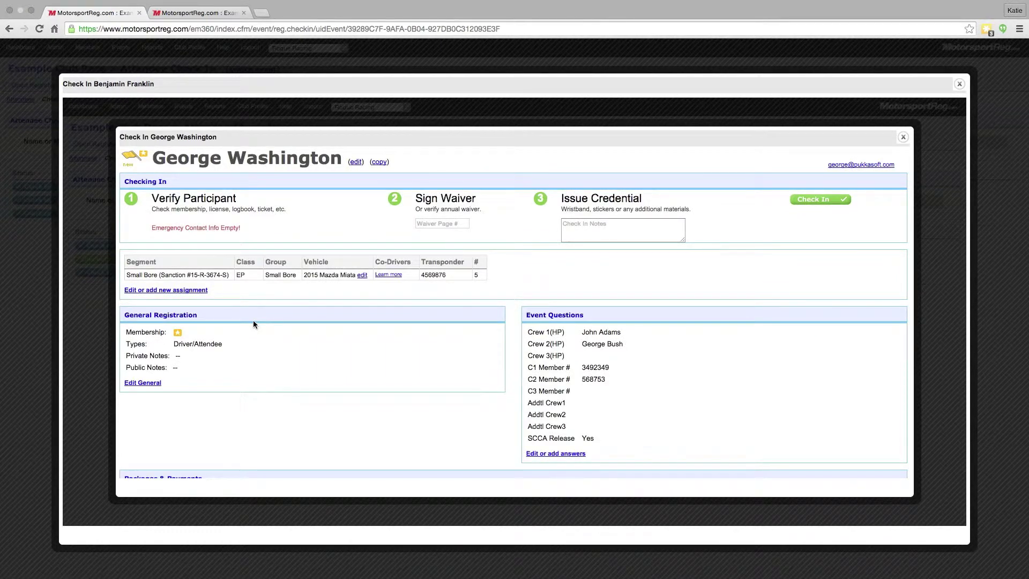
{"action": "left_click", "coordinate": [163, 292]}
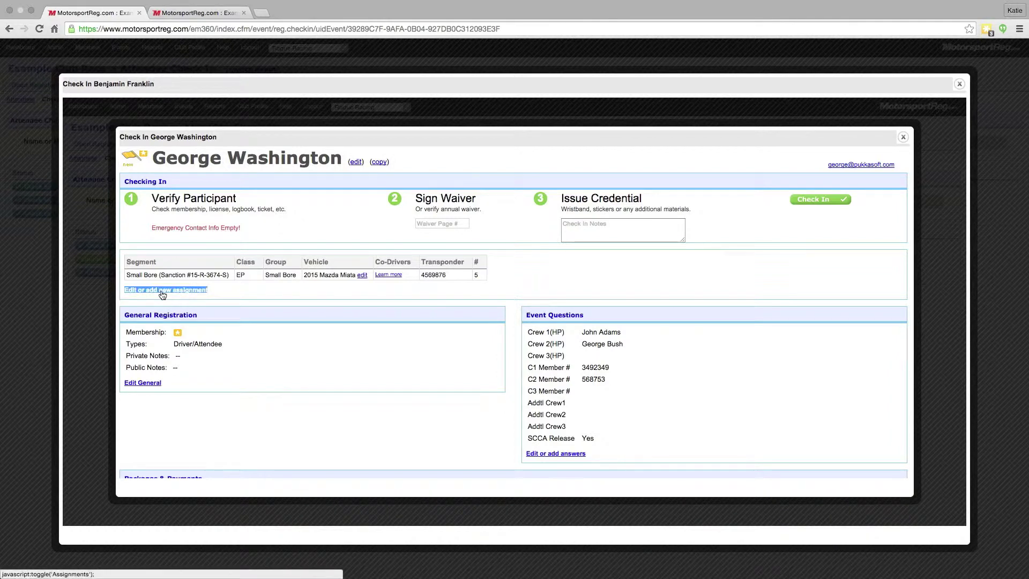
{"action": "left_click", "coordinate": [162, 292]}
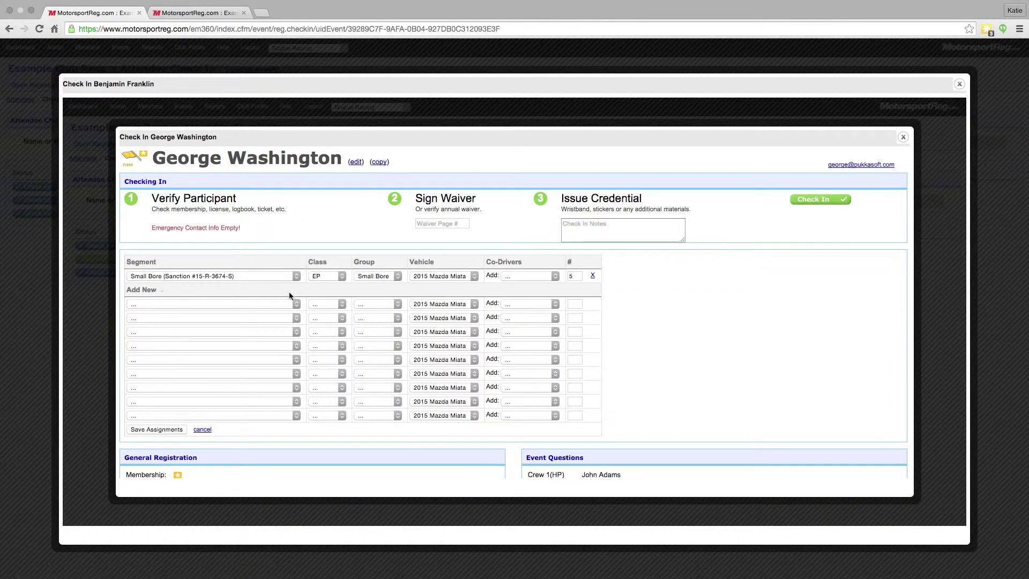
{"action": "left_click", "coordinate": [572, 276]}
{"action": "double_click", "coordinate": [572, 276]}
{"action": "left_click", "coordinate": [163, 430]}
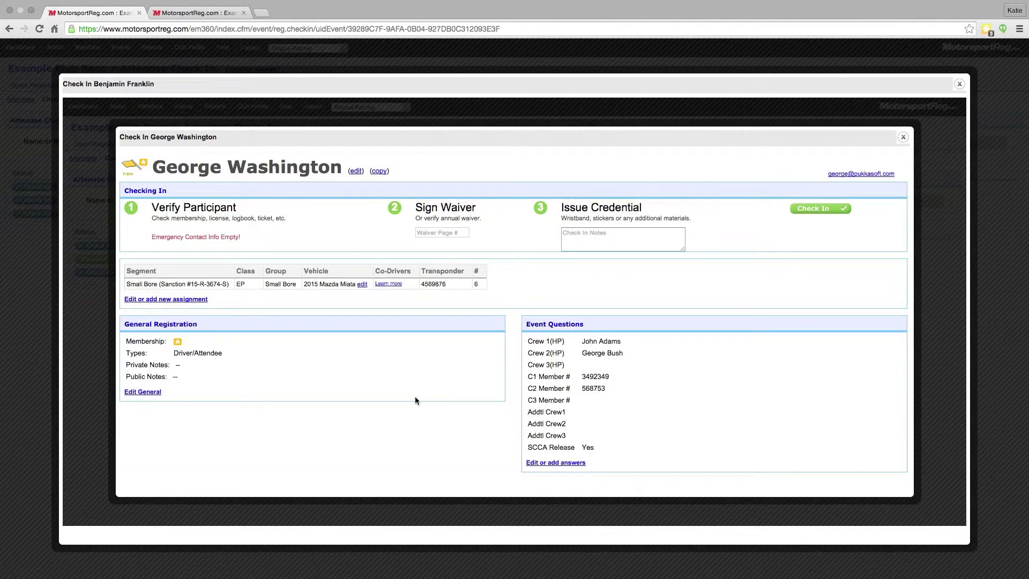
Step: Check in the third attendee with waiver page 3 and a note that a wristband was issued and the first crew member checked in
{"action": "left_click", "coordinate": [445, 233]}
{"action": "type", "text": "3"}
{"action": "left_click", "coordinate": [565, 234]}
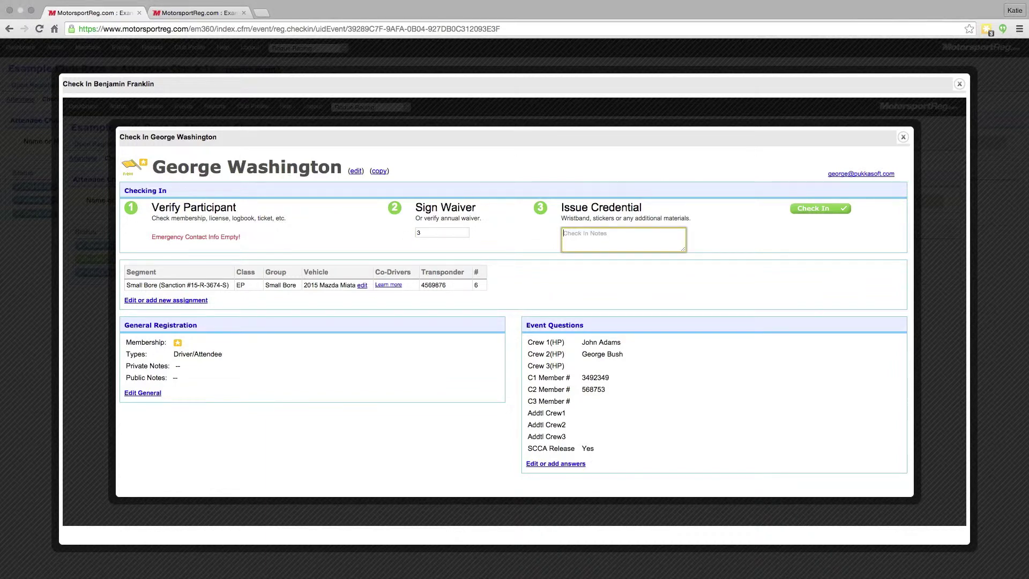
{"action": "type", "text": "issued wristband - checked in John Adams as crew"}
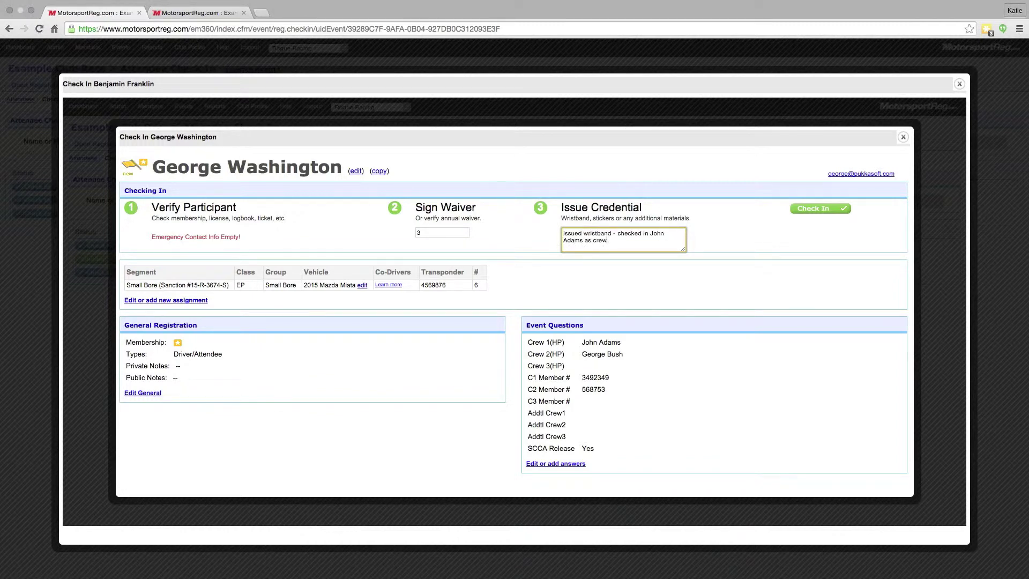
{"action": "left_click", "coordinate": [820, 211]}
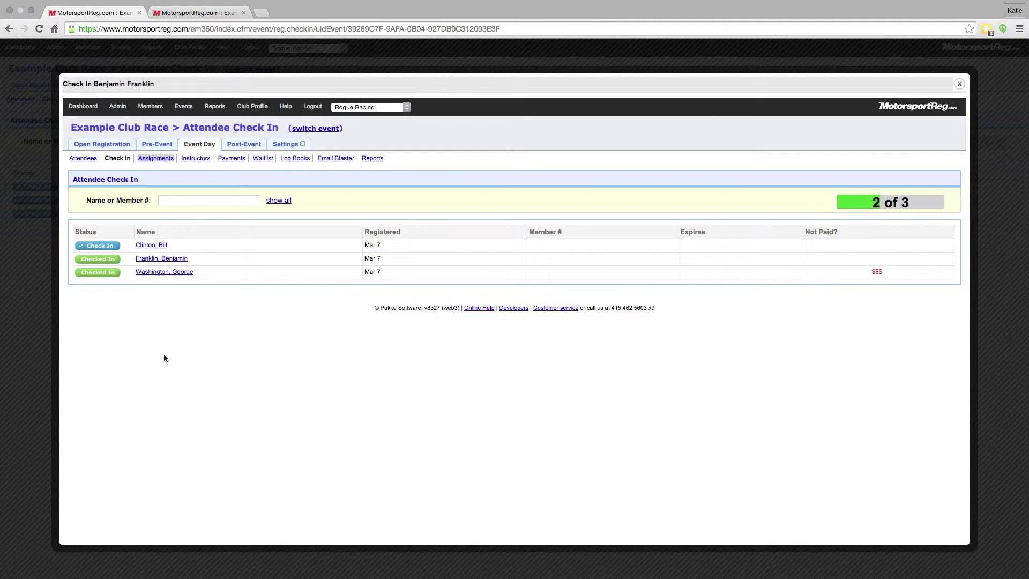
Step: Open the last unchecked attendee's check-in form and add one Small Bore - 2nd Class Entry package to the registration
{"action": "left_click", "coordinate": [100, 246]}
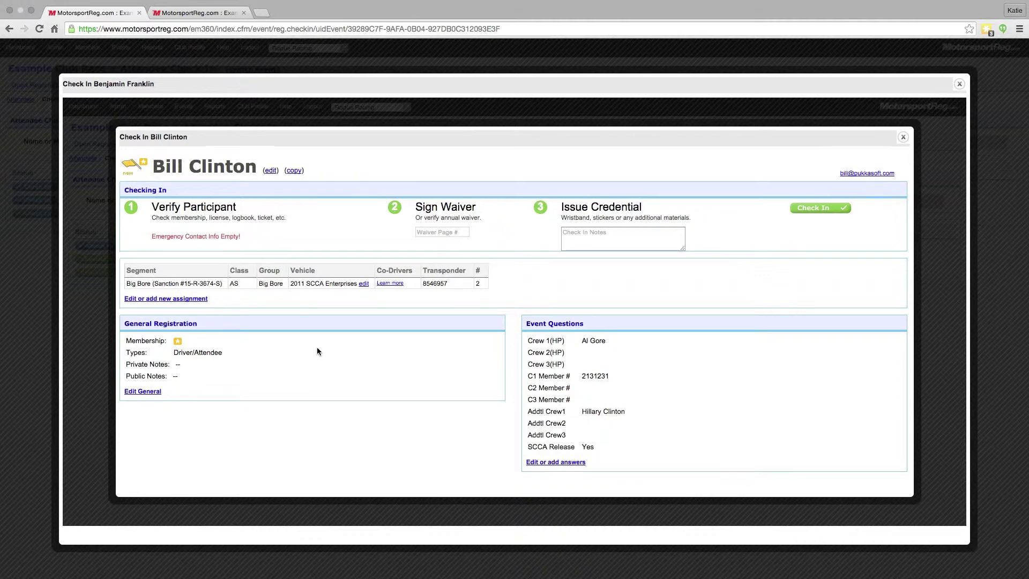
{"action": "scroll", "coordinate": [316, 351], "scroll_direction": "down", "scroll_amount": 5}
{"action": "scroll", "coordinate": [316, 350], "scroll_direction": "down", "scroll_amount": 1}
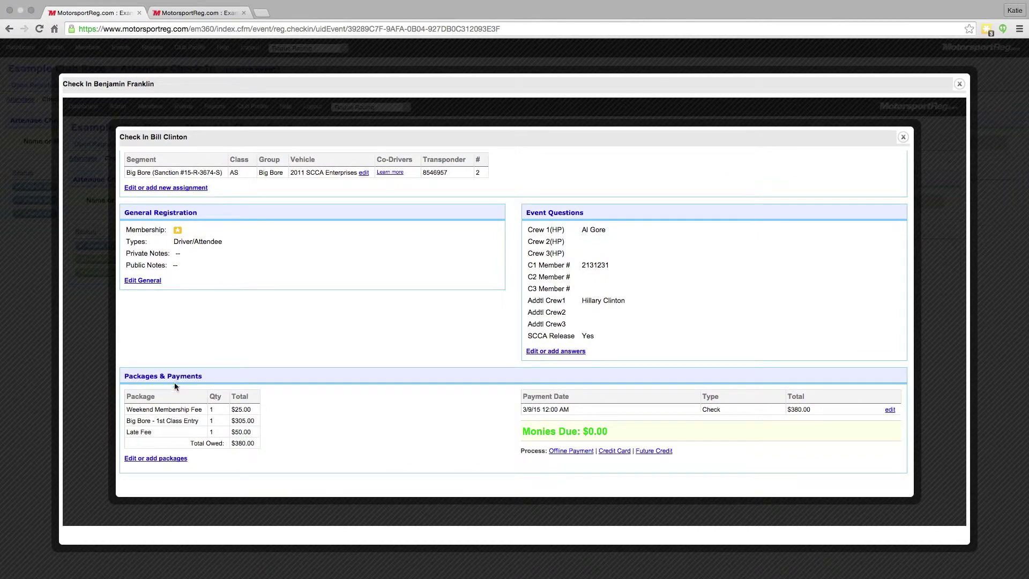
{"action": "left_click", "coordinate": [129, 460]}
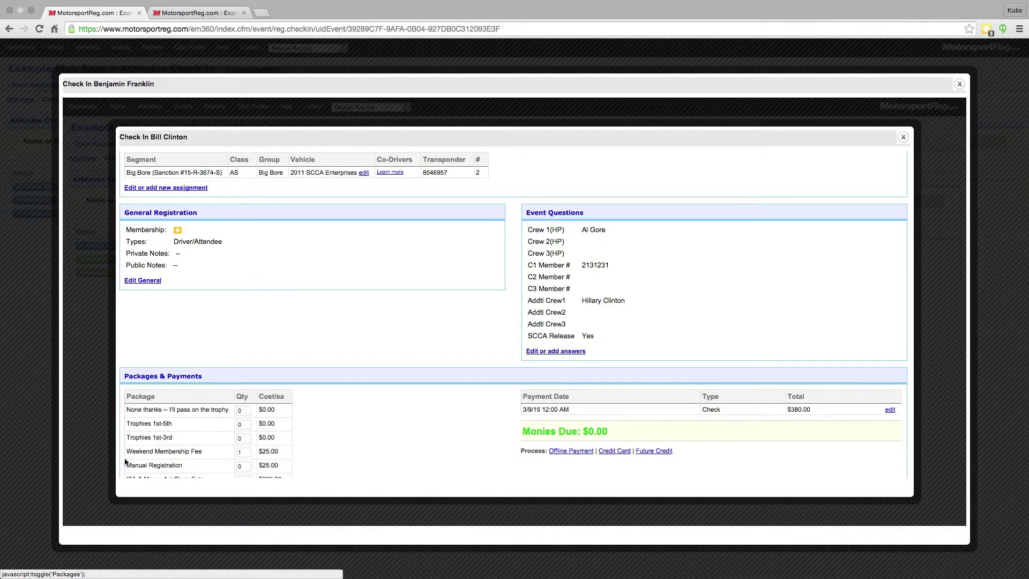
{"action": "scroll", "coordinate": [347, 378], "scroll_direction": "down", "scroll_amount": 5}
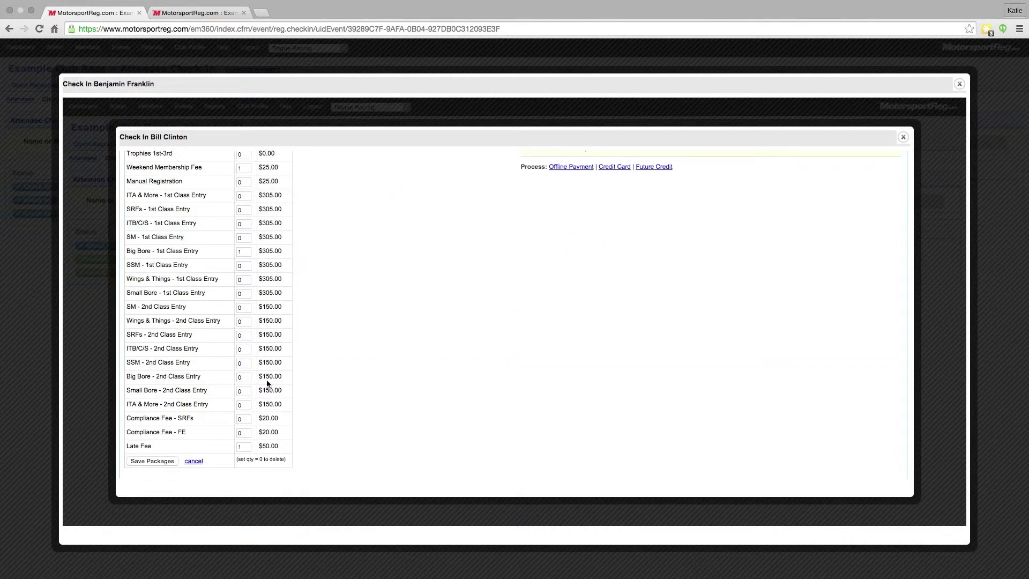
{"action": "left_click", "coordinate": [243, 391]}
{"action": "left_click", "coordinate": [149, 462]}
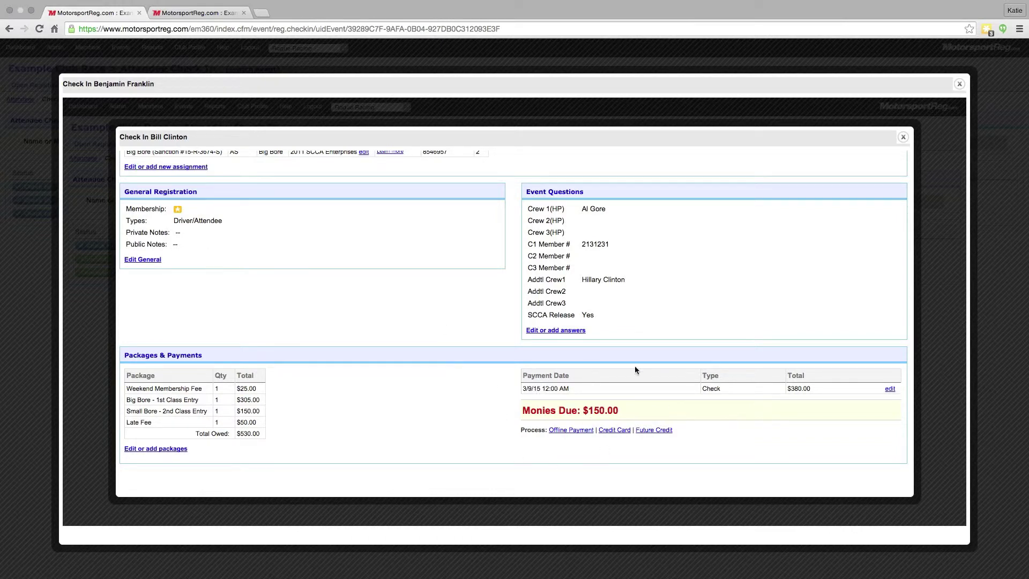
Step: Record an offline cash payment of $150.00 for the attendee's added class entry
{"action": "scroll", "coordinate": [477, 323], "scroll_direction": "up", "scroll_amount": 1}
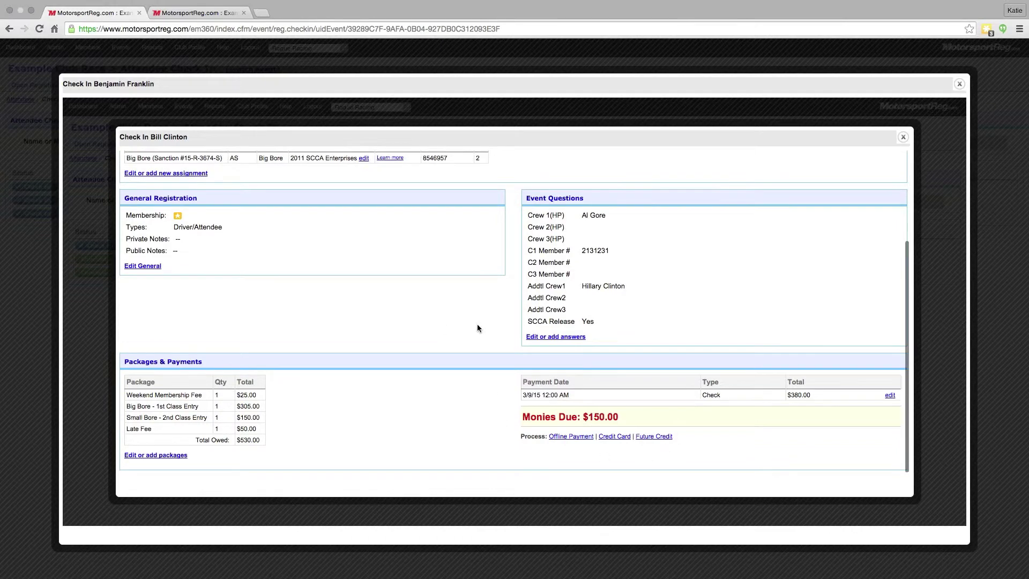
{"action": "left_click", "coordinate": [613, 438]}
{"action": "left_click", "coordinate": [570, 437]}
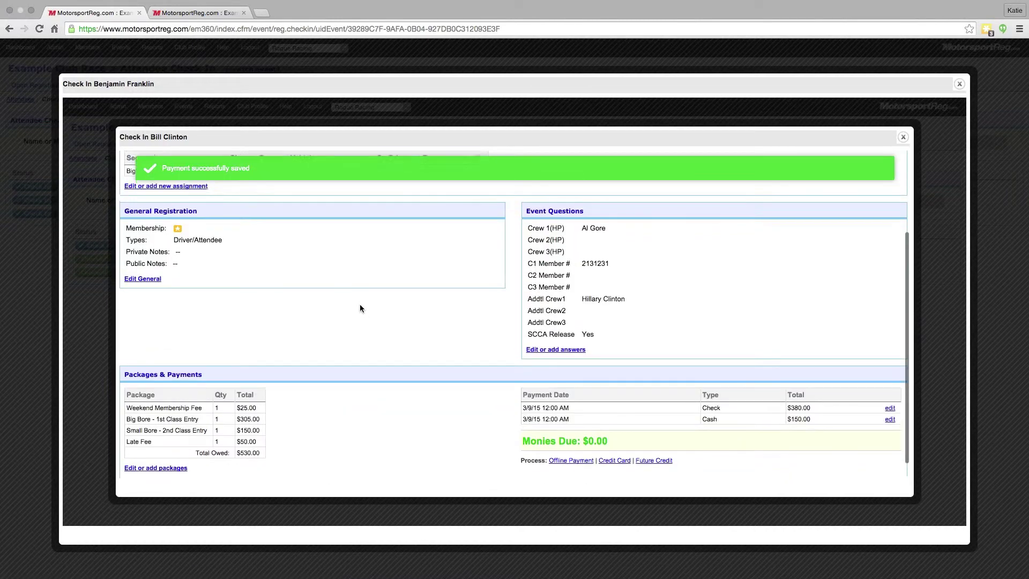
Step: Add a new Small Bore assignment with class HP, group Small Bore and the 2003 Mazda Miata as vehicle
{"action": "scroll", "coordinate": [360, 308], "scroll_direction": "up", "scroll_amount": 3}
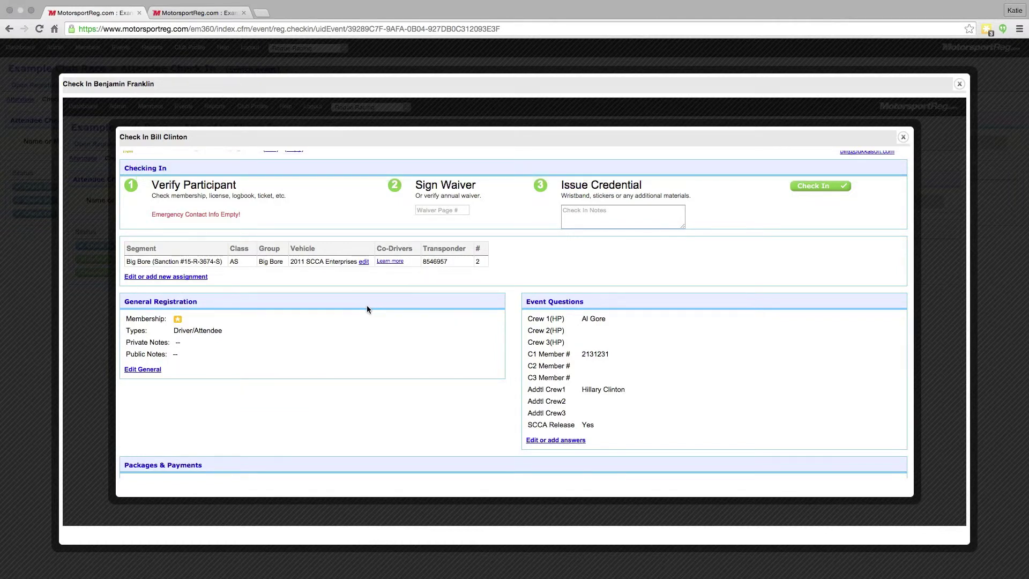
{"action": "left_click", "coordinate": [136, 277]}
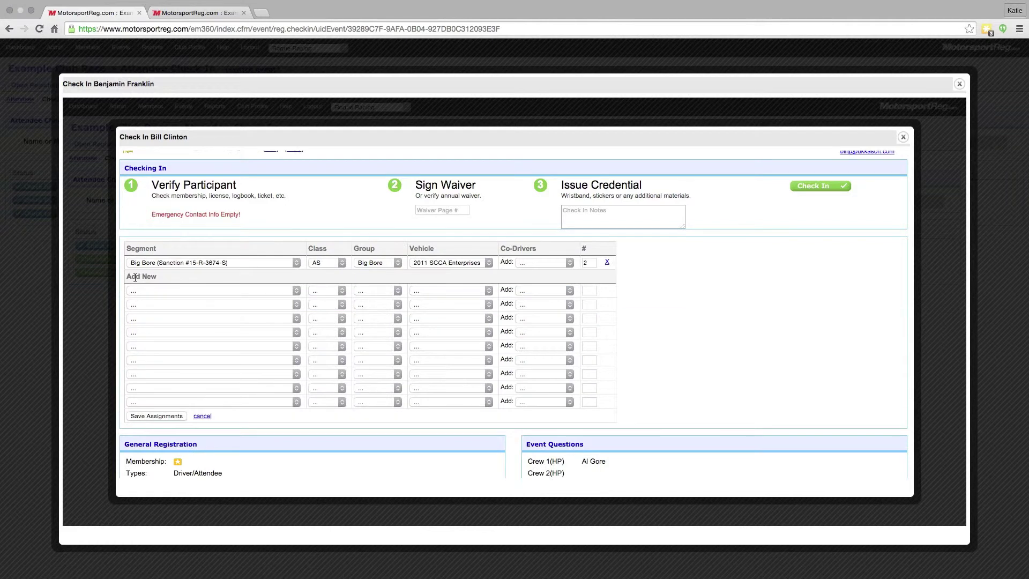
{"action": "left_click", "coordinate": [262, 290]}
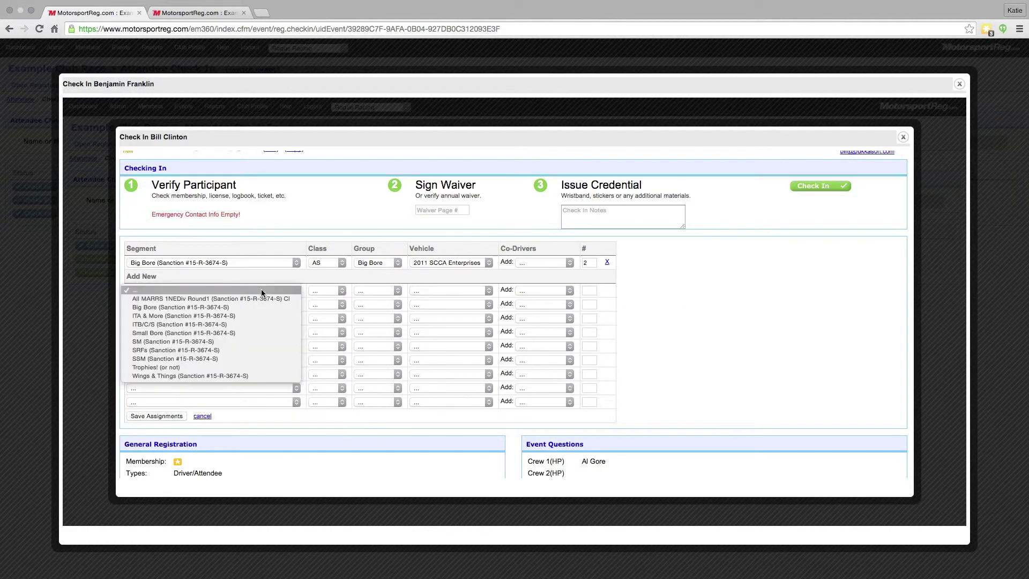
{"action": "left_click", "coordinate": [257, 332]}
{"action": "left_click", "coordinate": [341, 290]}
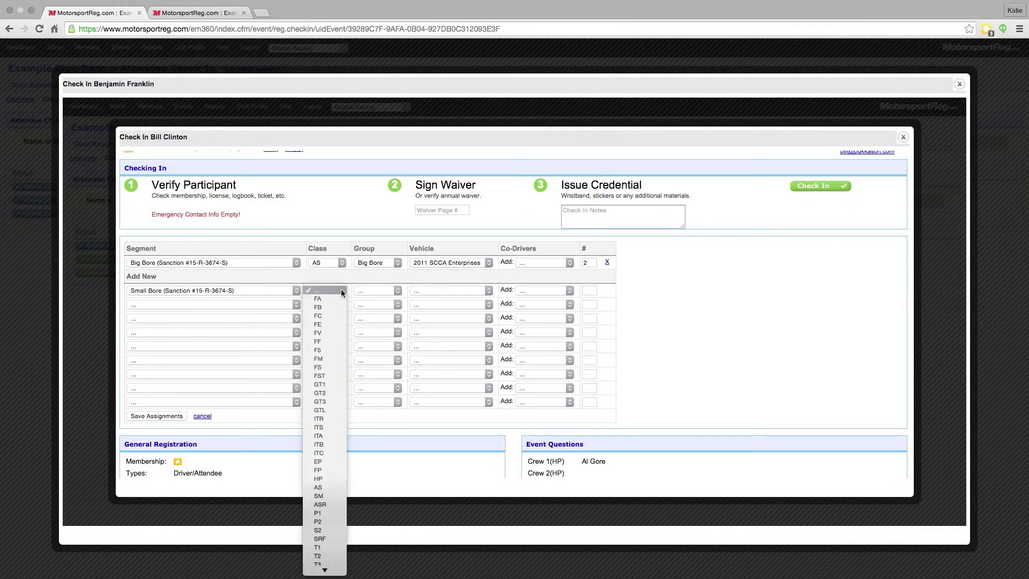
{"action": "left_click", "coordinate": [323, 478]}
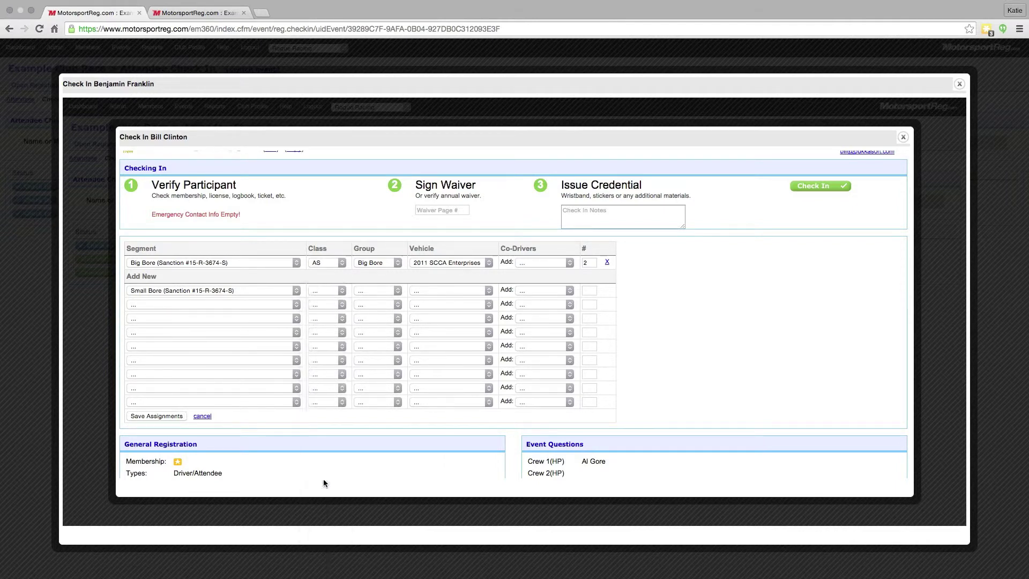
{"action": "left_click", "coordinate": [390, 290]}
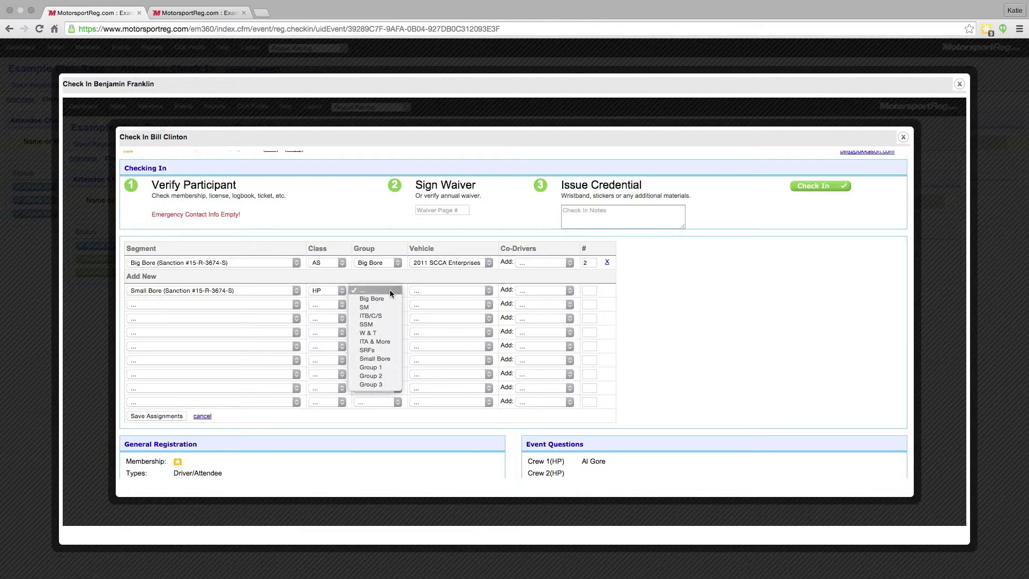
{"action": "left_click", "coordinate": [384, 360]}
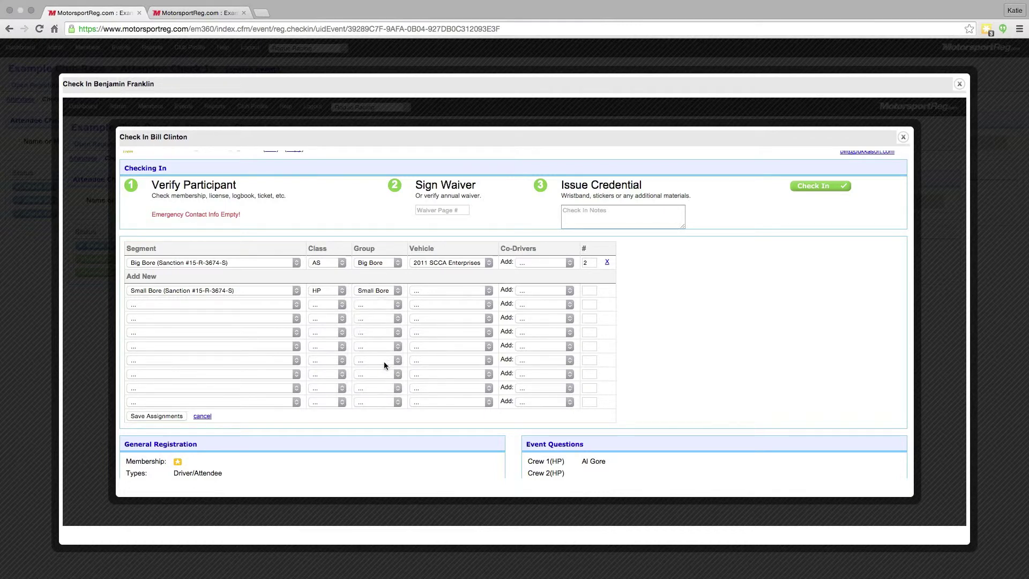
{"action": "left_click", "coordinate": [472, 290]}
{"action": "left_click", "coordinate": [440, 303]}
Step: Check the car numbers in use on the event's assignments page, set the new assignment's number to 21 and save the assignments
{"action": "left_click", "coordinate": [591, 290]}
{"action": "left_click", "coordinate": [202, 7]}
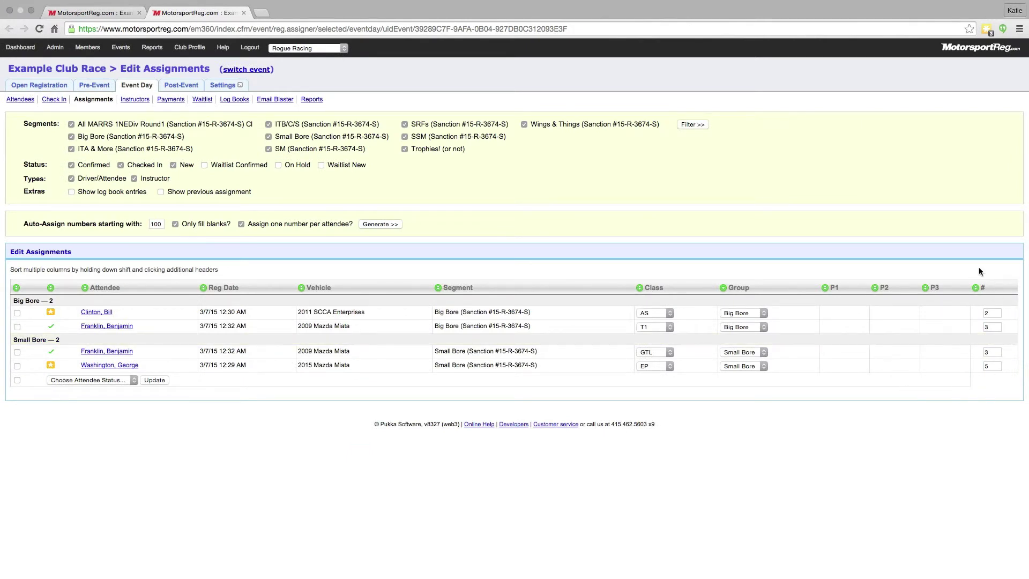
{"action": "left_click", "coordinate": [87, 10]}
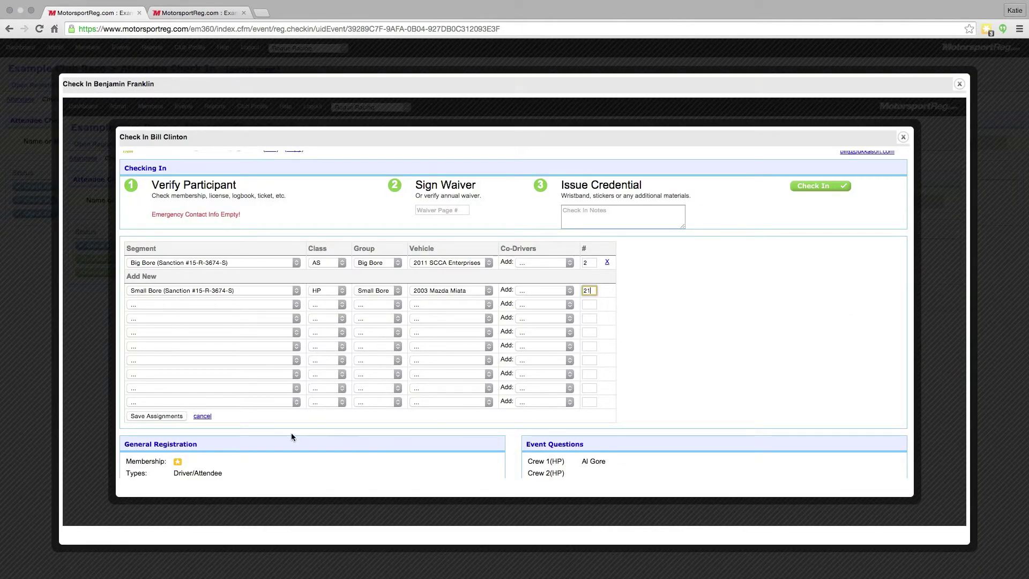
{"action": "left_click", "coordinate": [162, 417]}
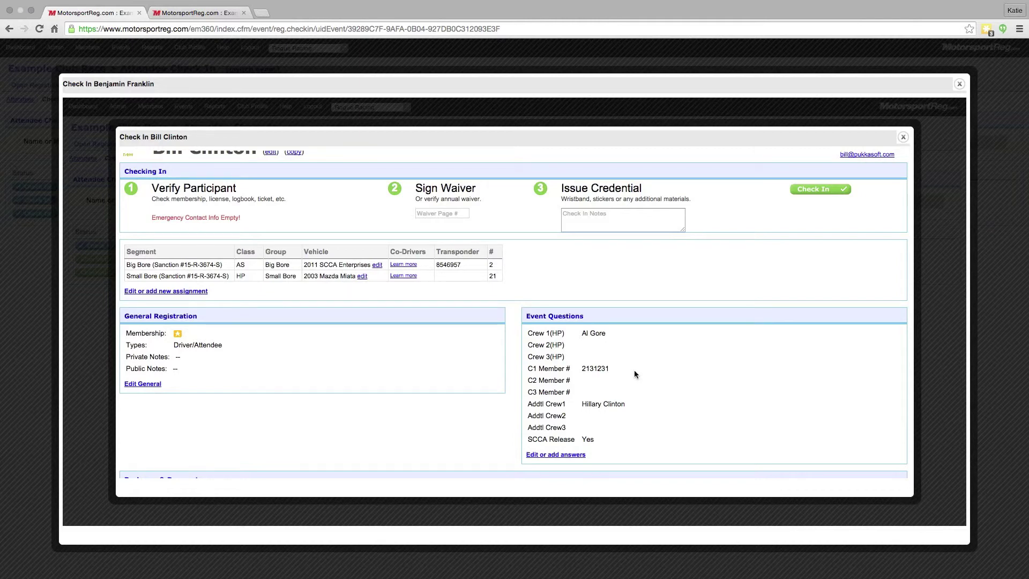
Step: Enter the second hot pass crew member's name in the attendee's event questions and save the answers
{"action": "scroll", "coordinate": [643, 368], "scroll_direction": "down", "scroll_amount": 2}
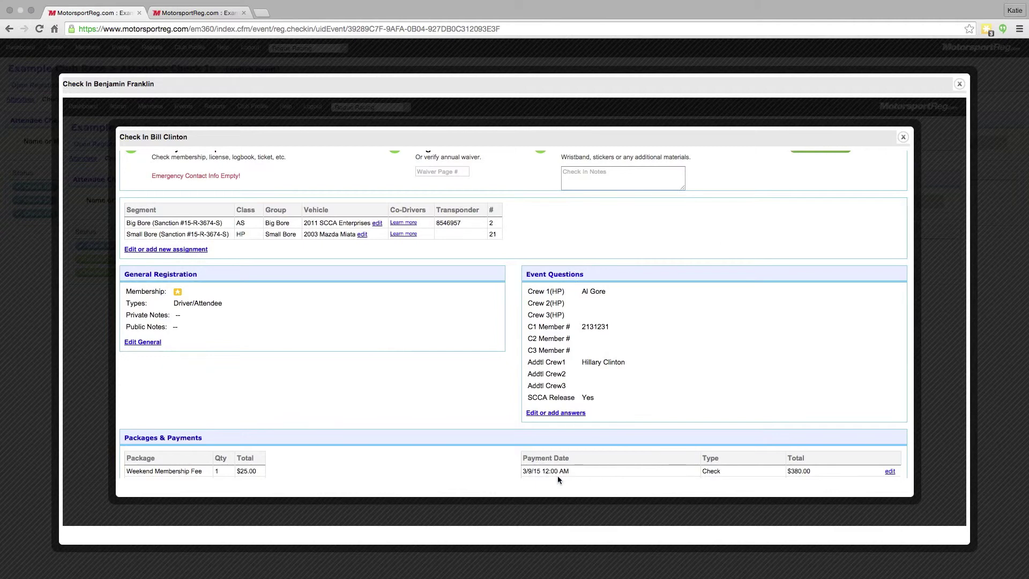
{"action": "left_click", "coordinate": [551, 412]}
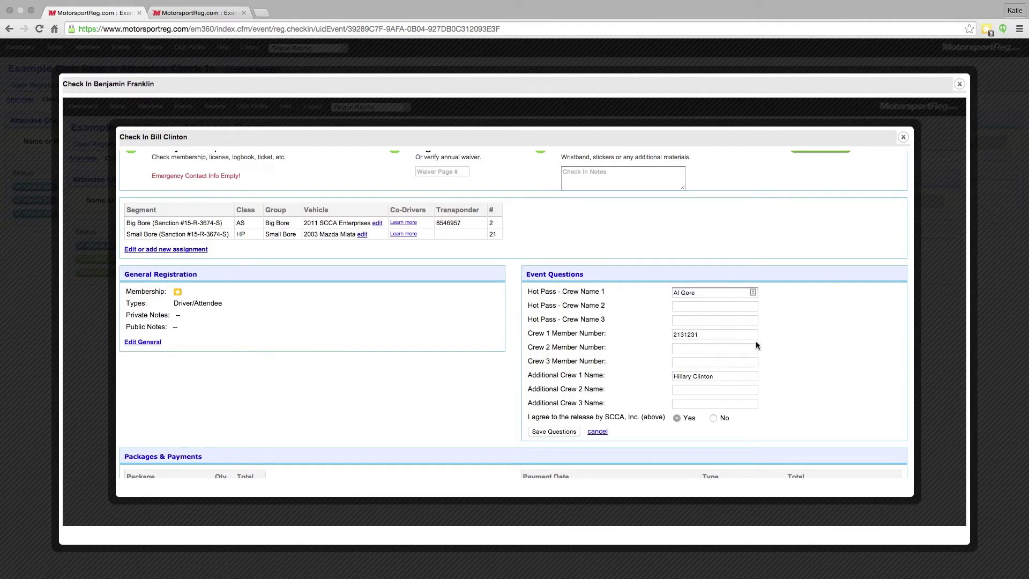
{"action": "left_click", "coordinate": [675, 306]}
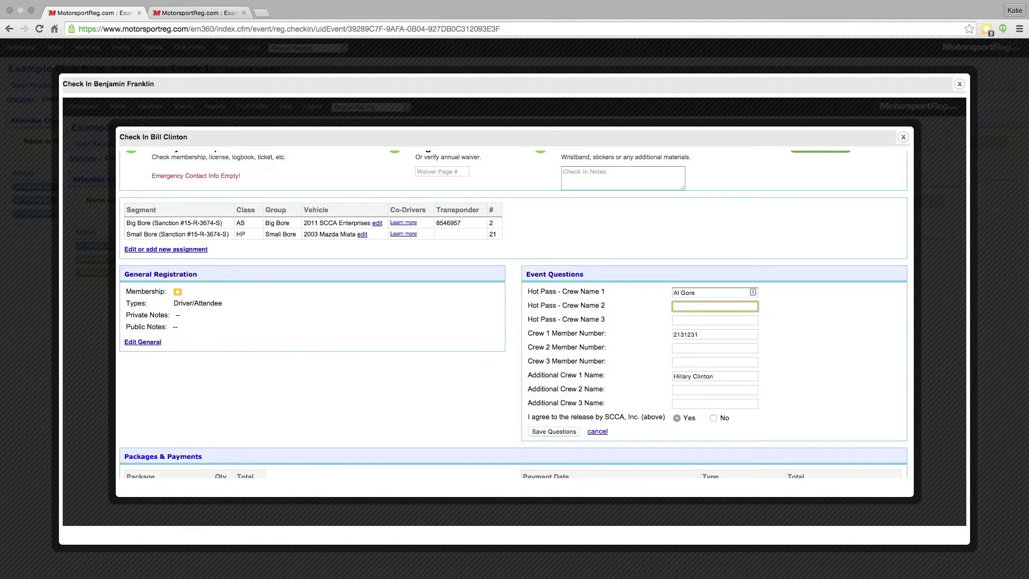
{"action": "type", "text": "George Bush"}
{"action": "left_click", "coordinate": [551, 431]}
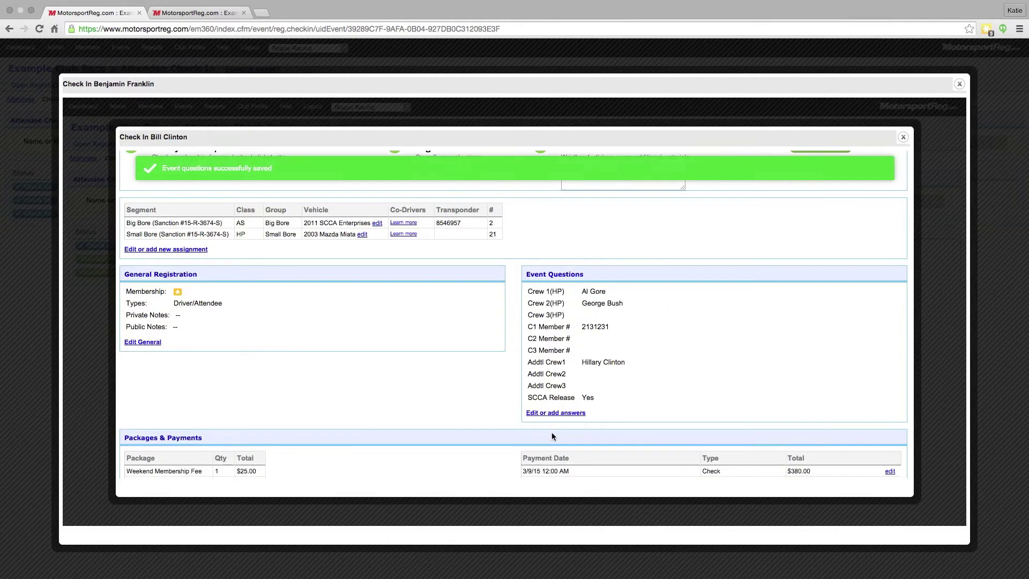
Step: Check in the attendee with waiver page 5 and a note on the issued credential, the additional class and the three checked-in crew members
{"action": "scroll", "coordinate": [388, 317], "scroll_direction": "up", "scroll_amount": 2}
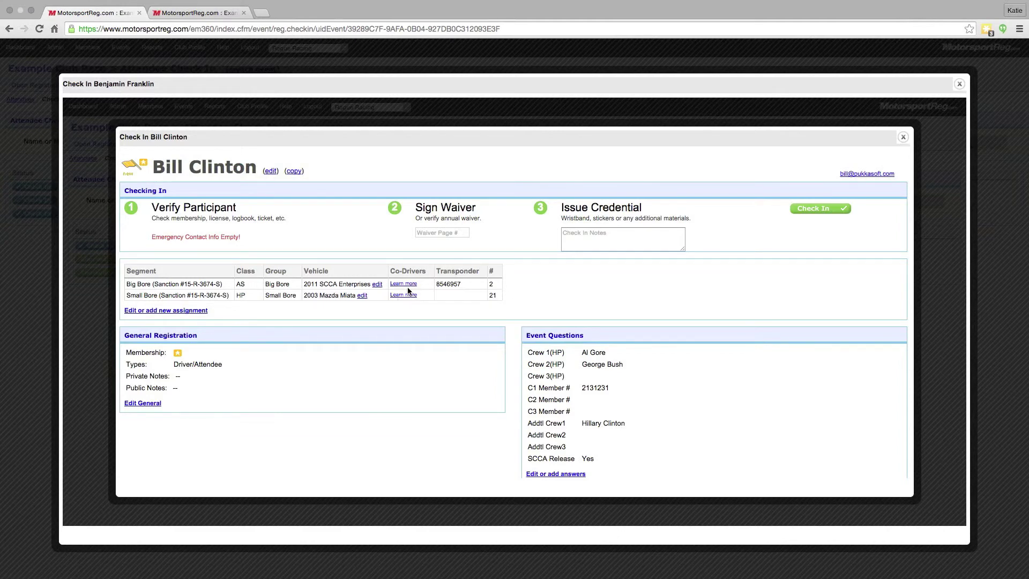
{"action": "left_click", "coordinate": [457, 236]}
{"action": "type", "text": "5"}
{"action": "left_click", "coordinate": [624, 242]}
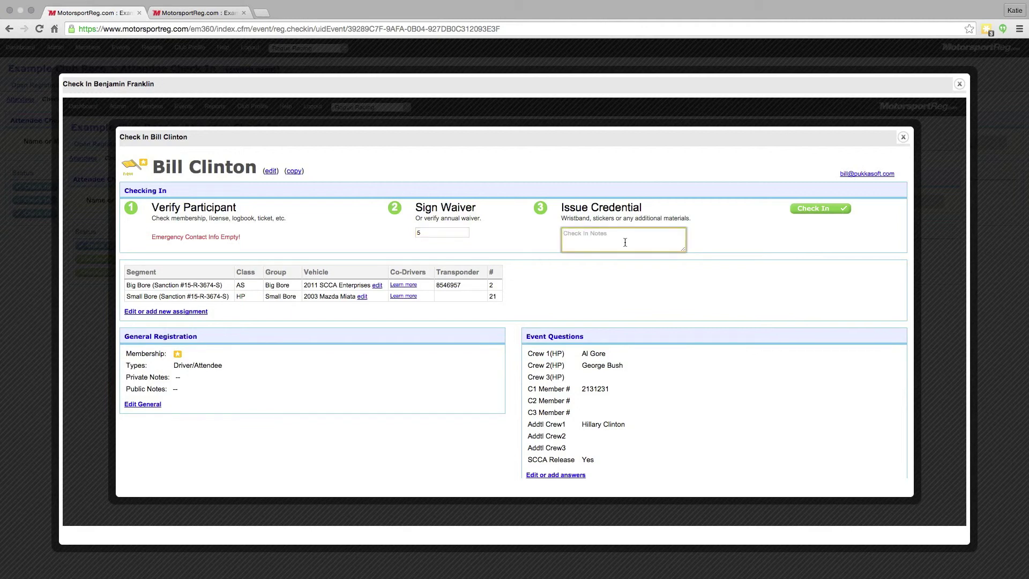
{"action": "type", "text": "issued credential - added additional class. Checked in Al, George and Hillary as crew."}
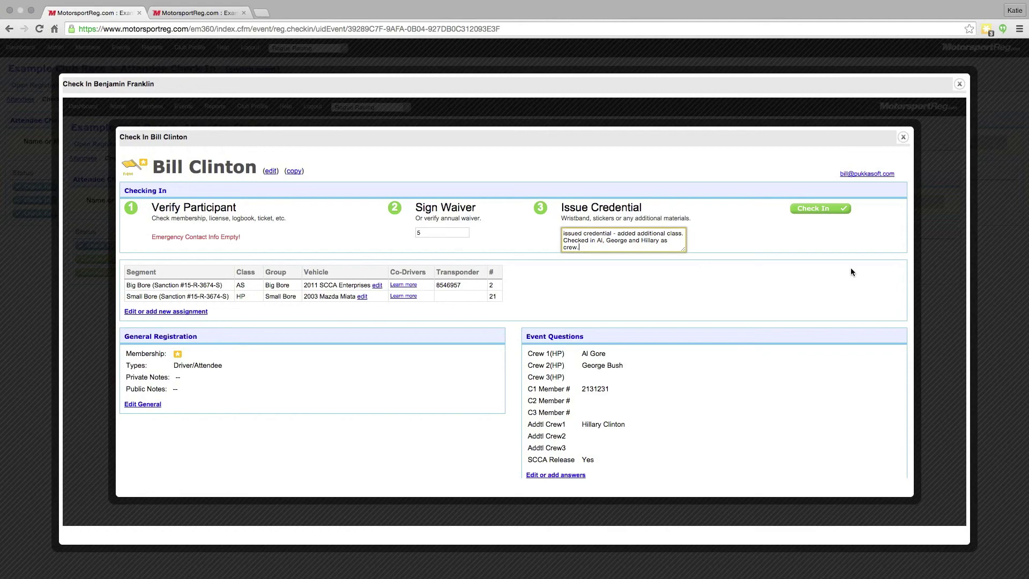
{"action": "left_click", "coordinate": [822, 209]}
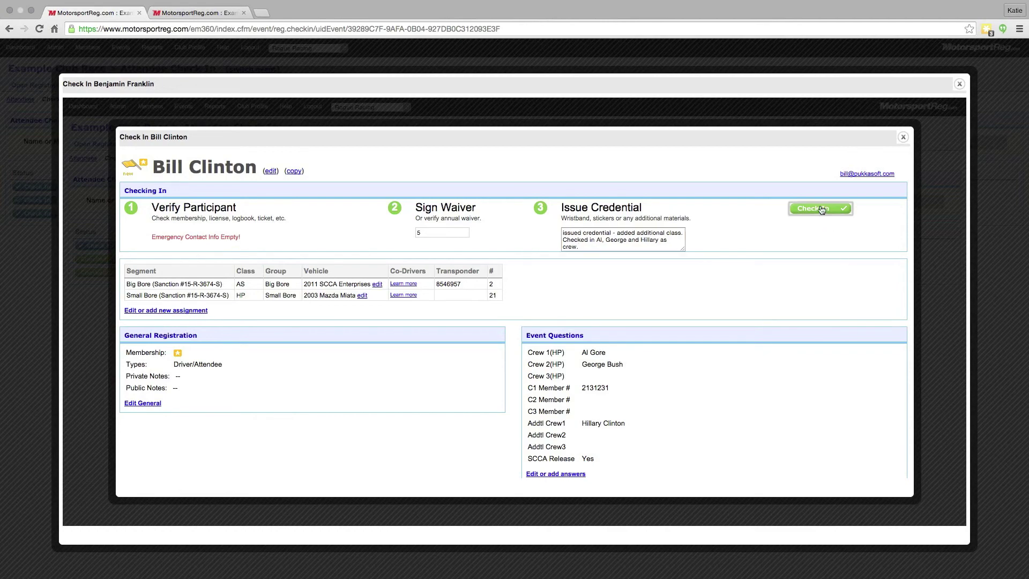